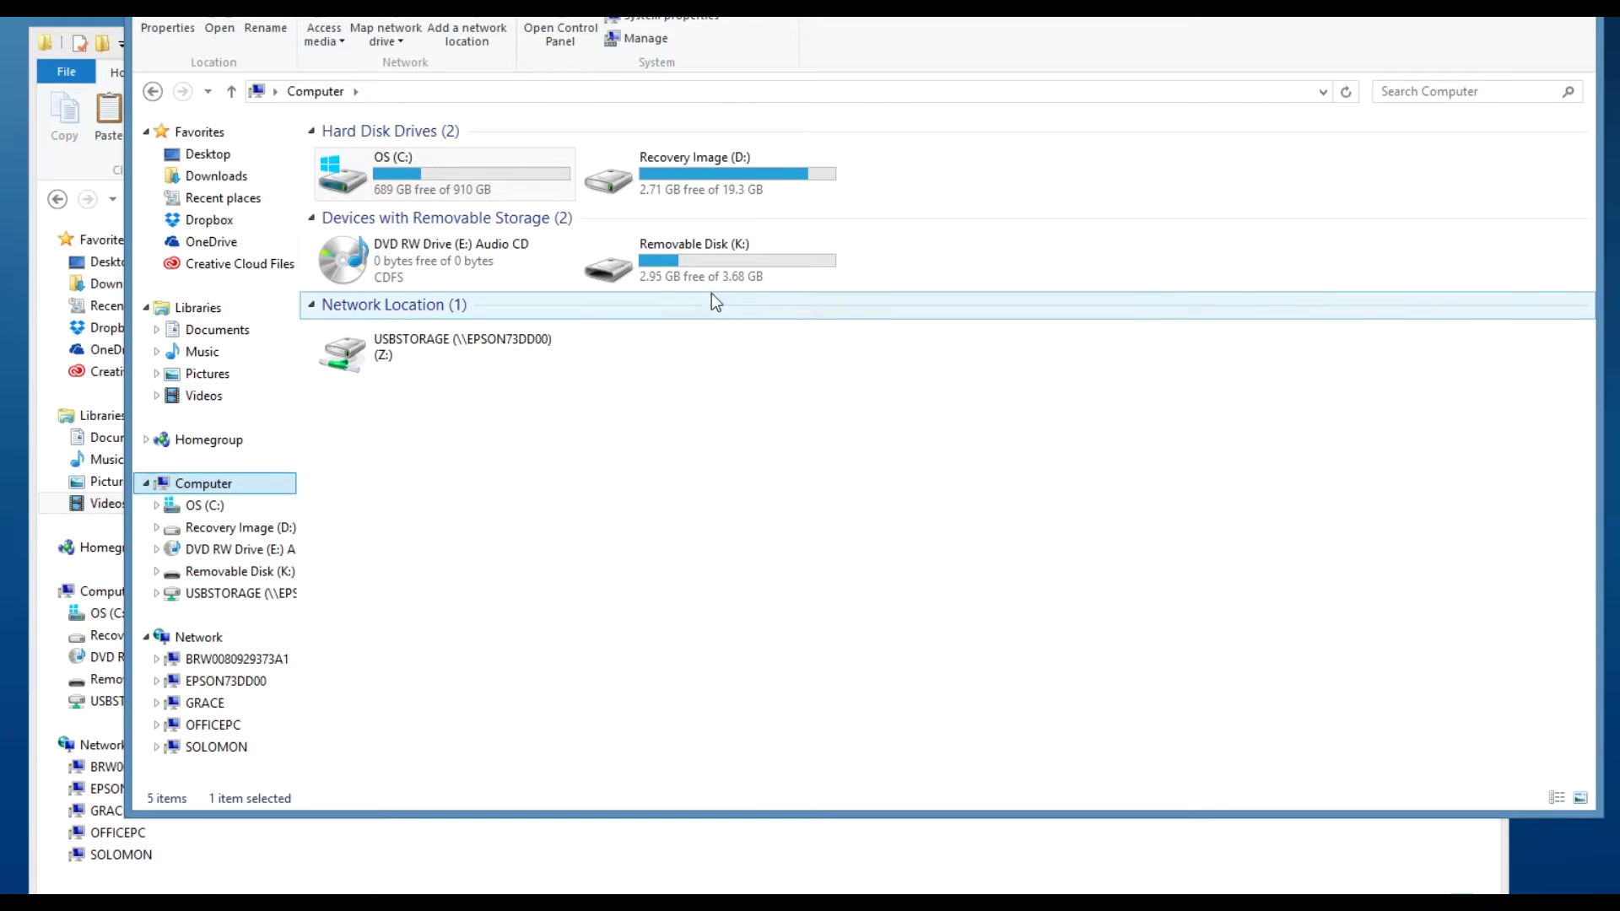
Step: Open Removable Disk (K:), enter its VIDEO folder and box-select all six video files
click(721, 267)
double_click(721, 267)
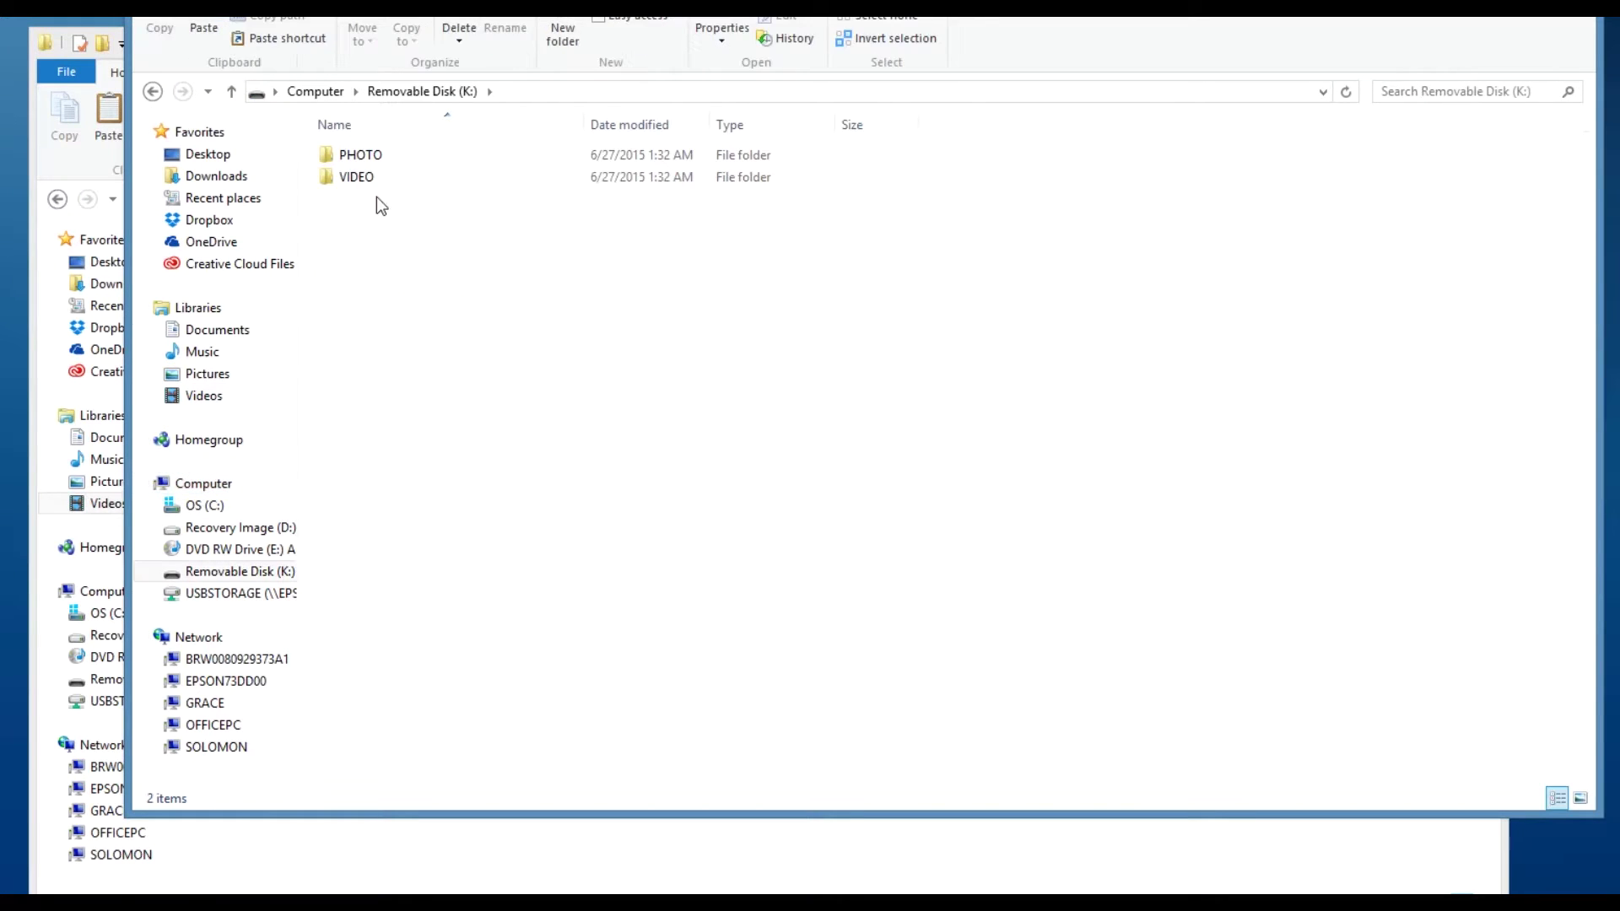
double_click(352, 179)
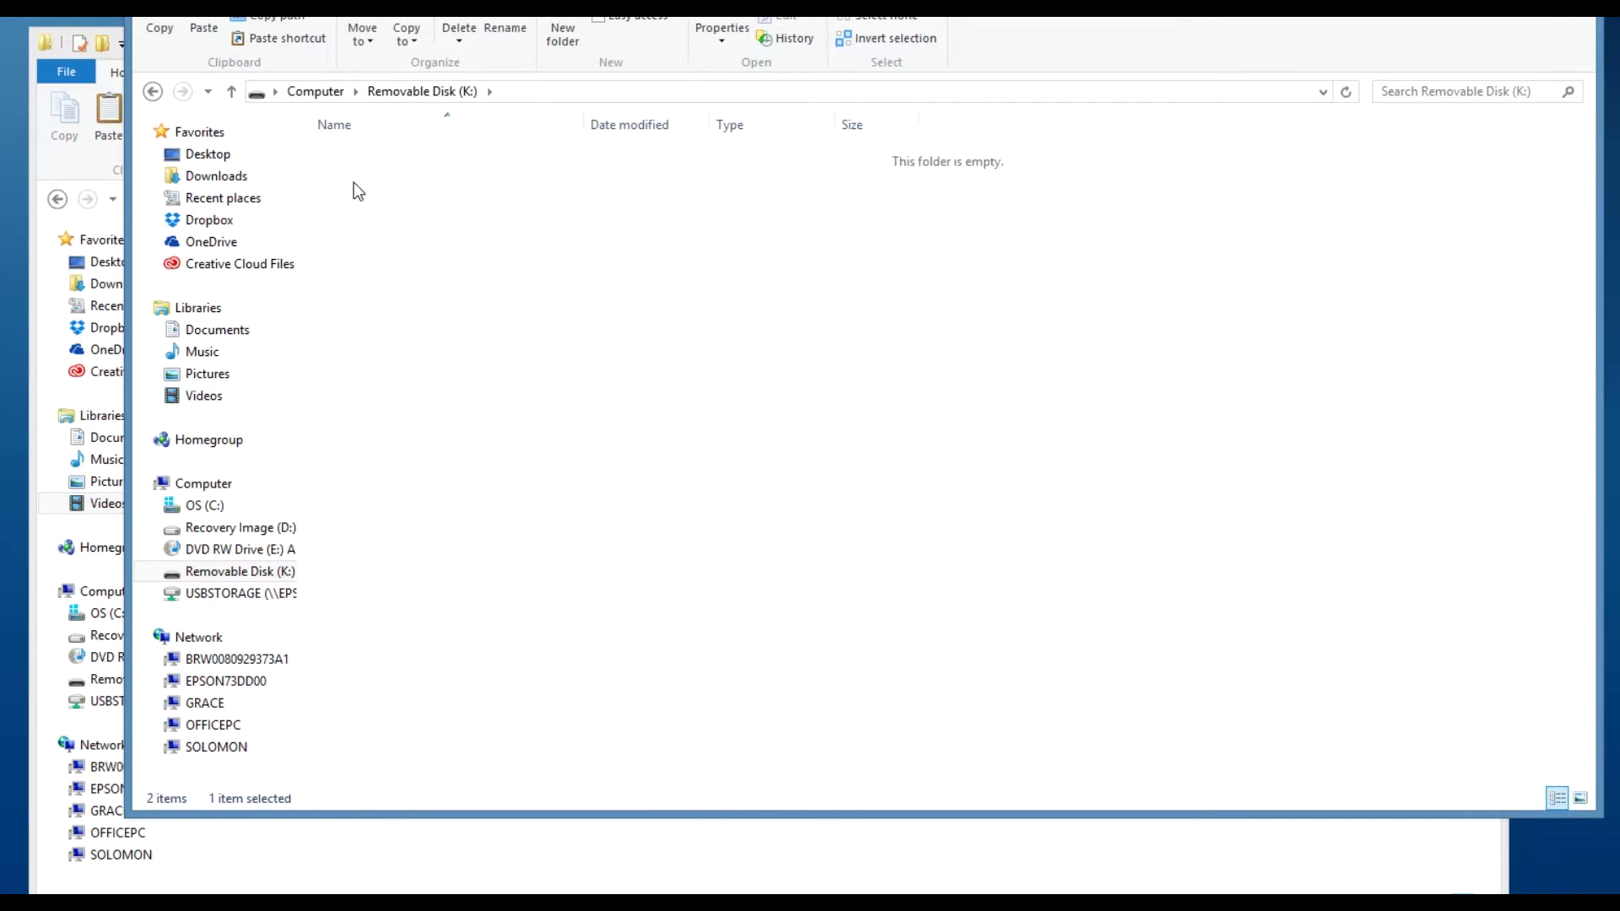
drag(413, 393, 575, 872)
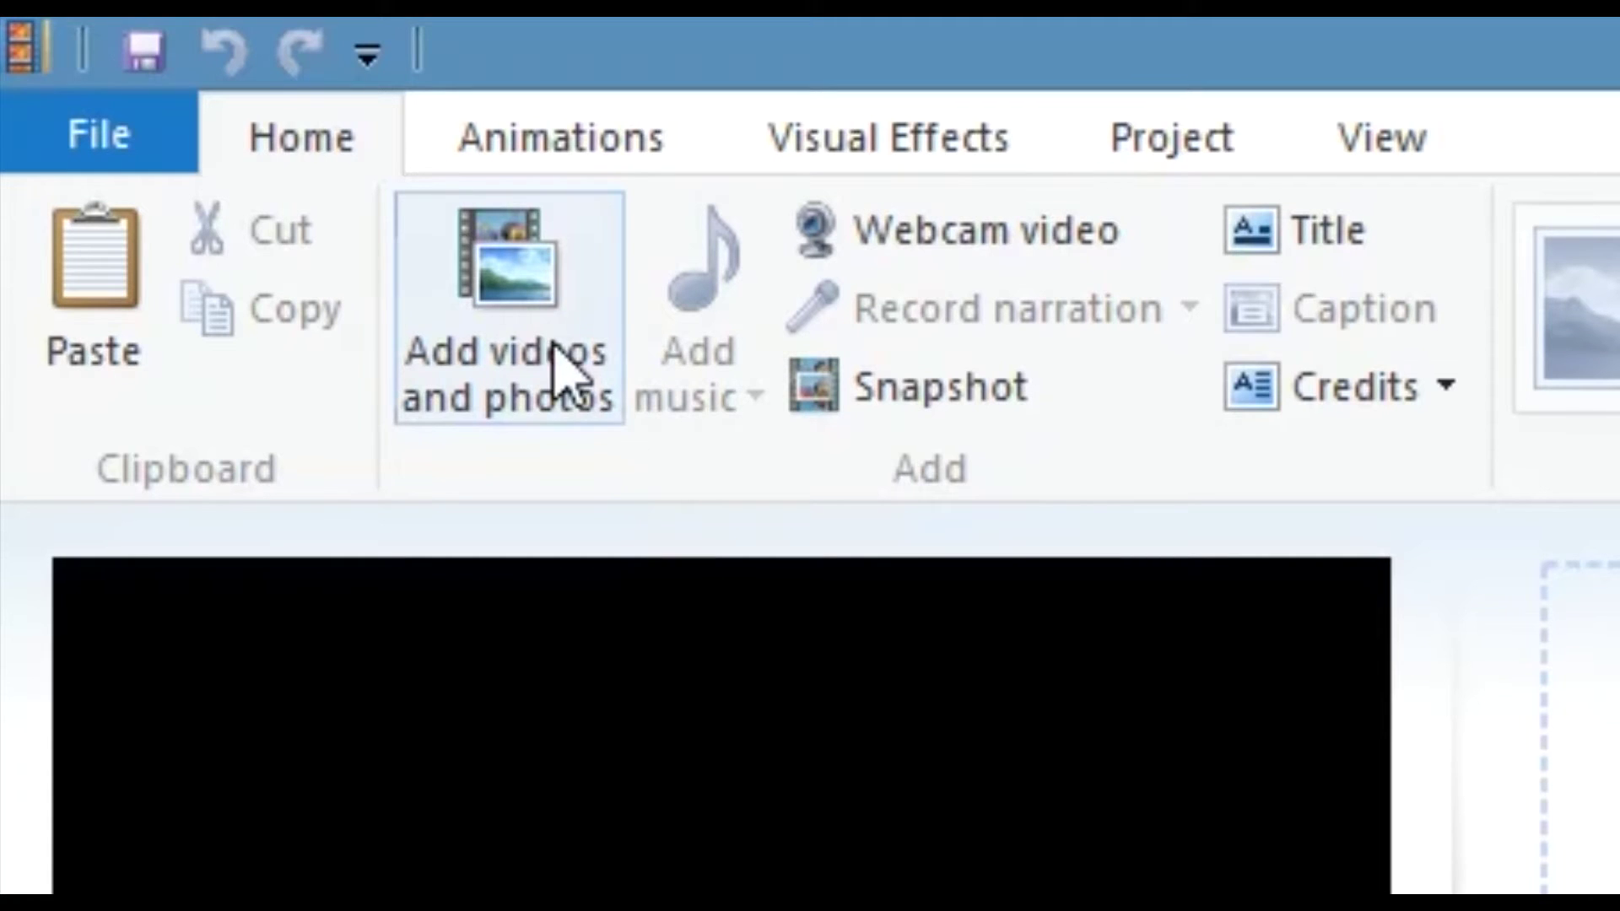
Step: Add all five Demo Footage clips to the movie through Add videos and photos
click(552, 362)
drag(966, 329, 292, 194)
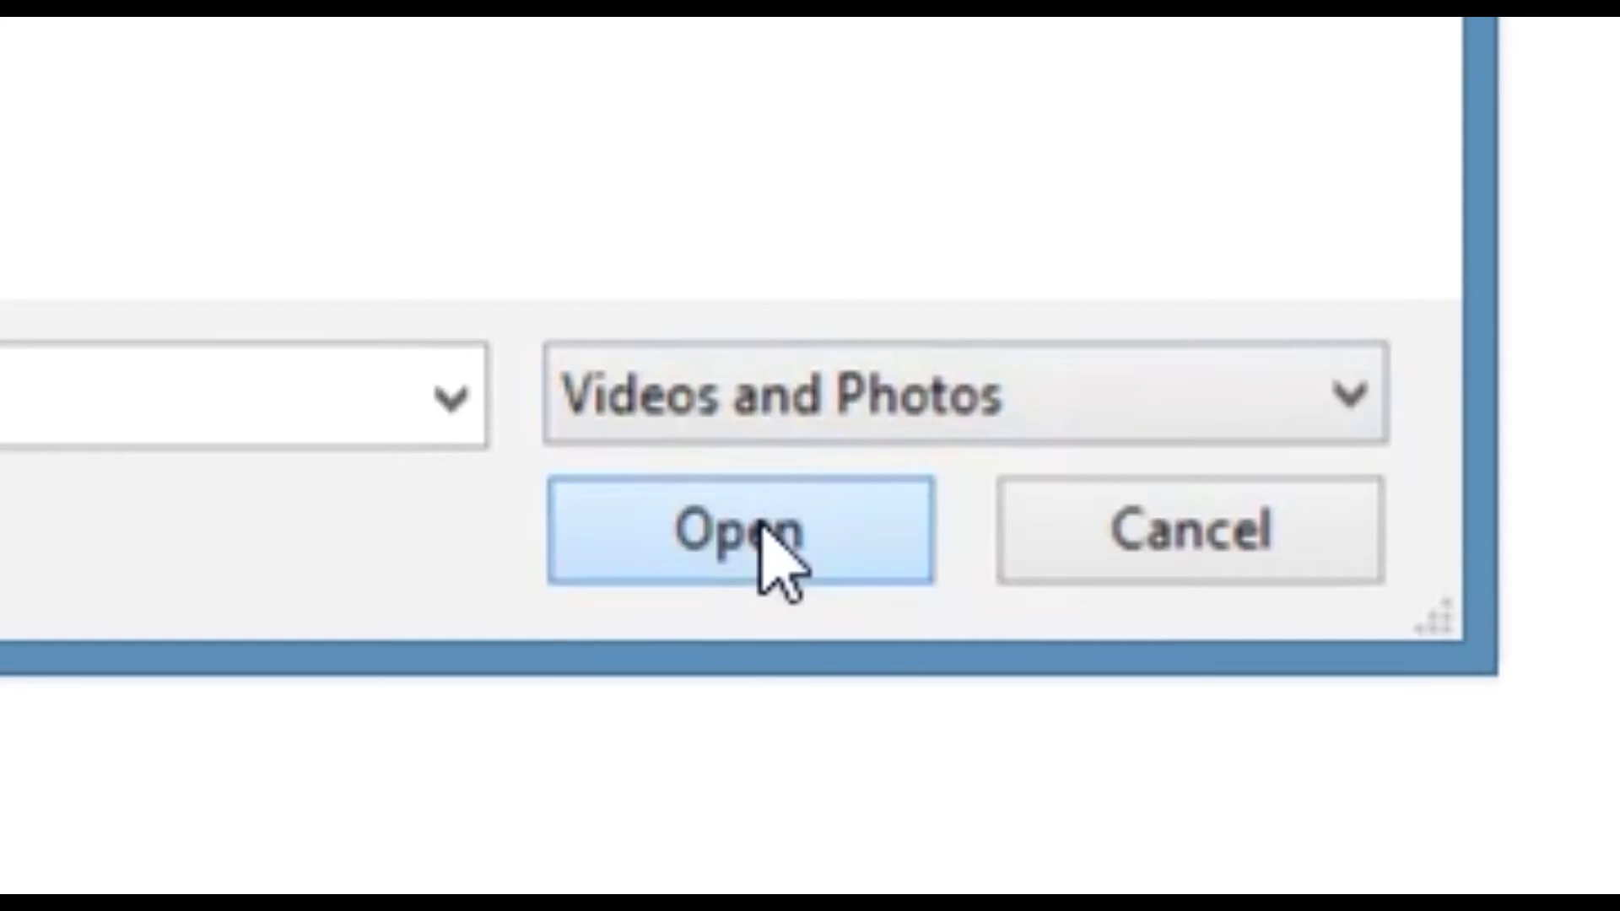
click(1152, 755)
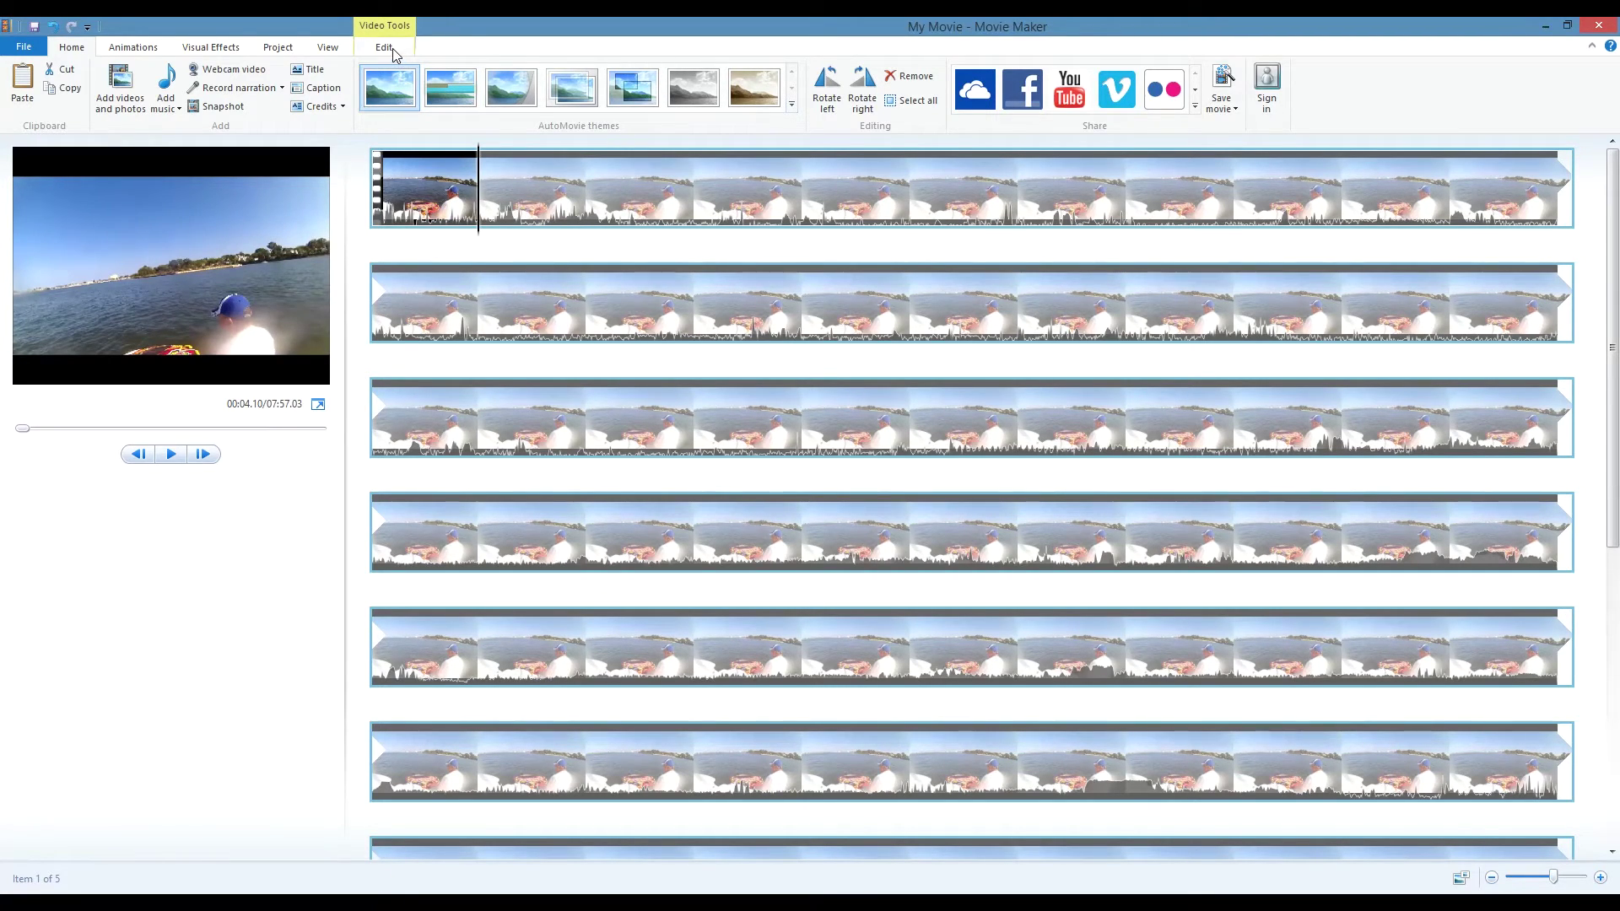
Step: Trim the first clip's end point back to about 4.09 s and save the trim
click(386, 47)
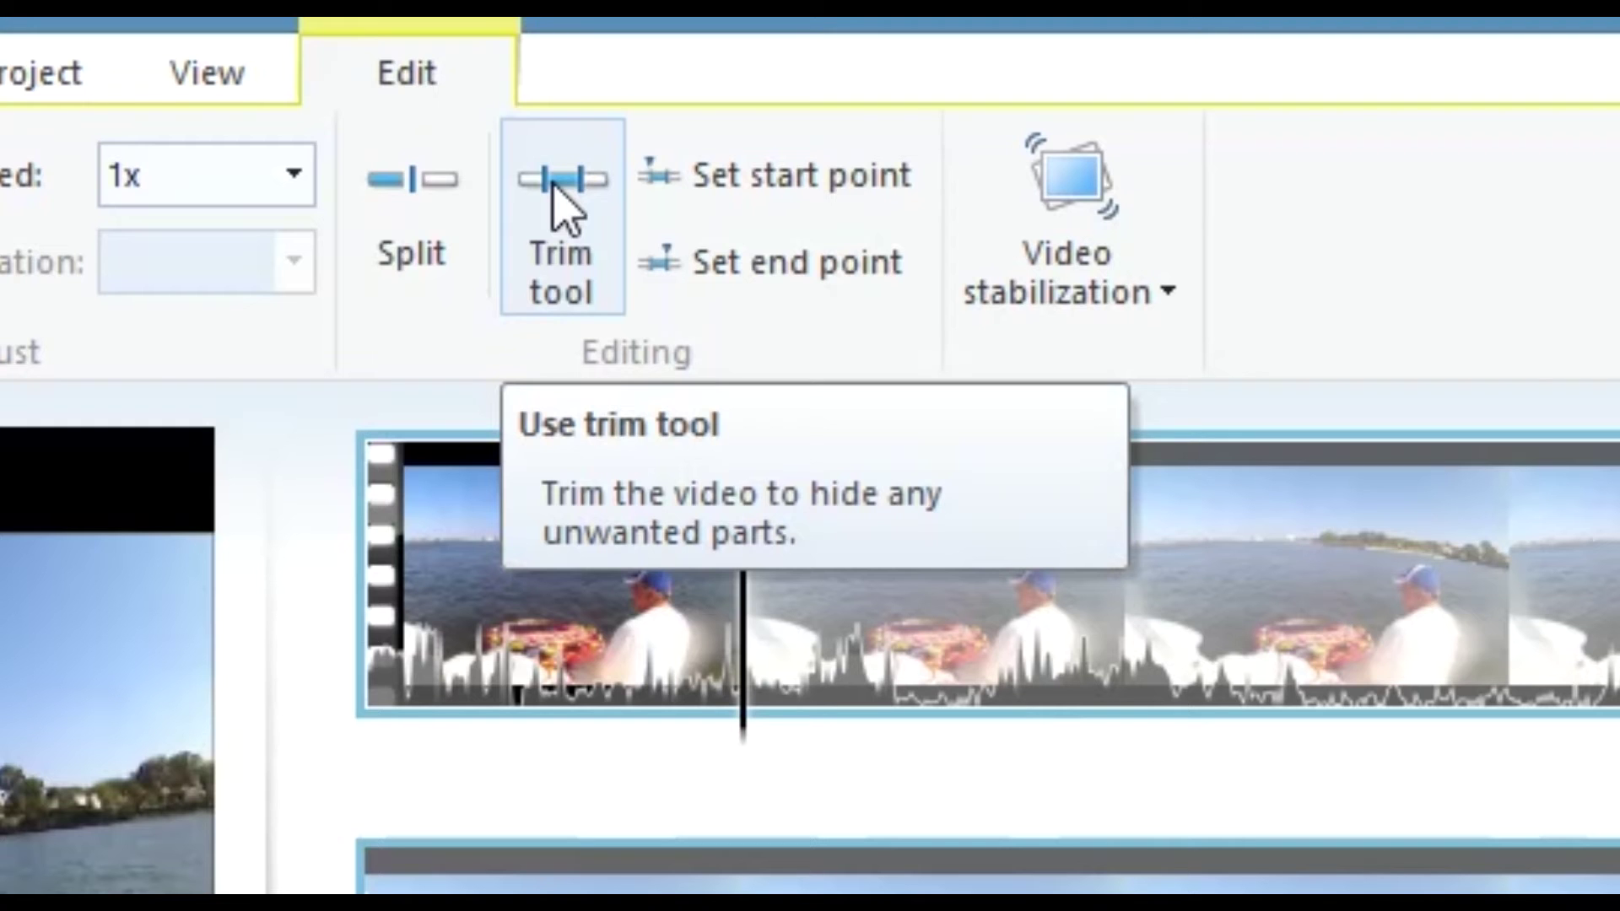
click(561, 202)
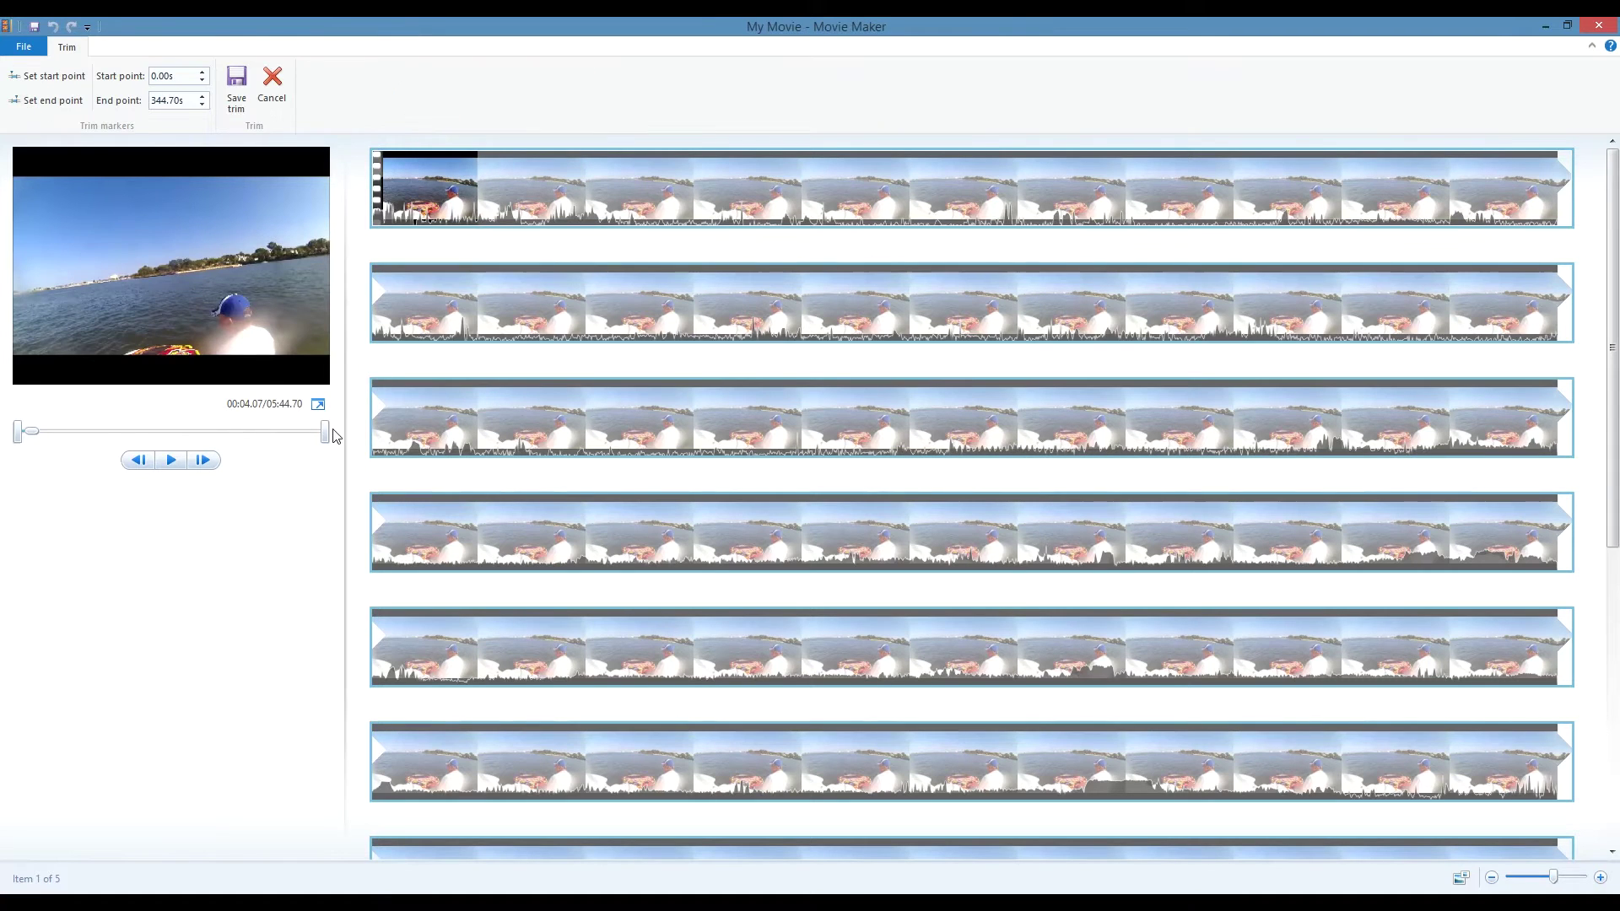
drag(325, 432, 43, 432)
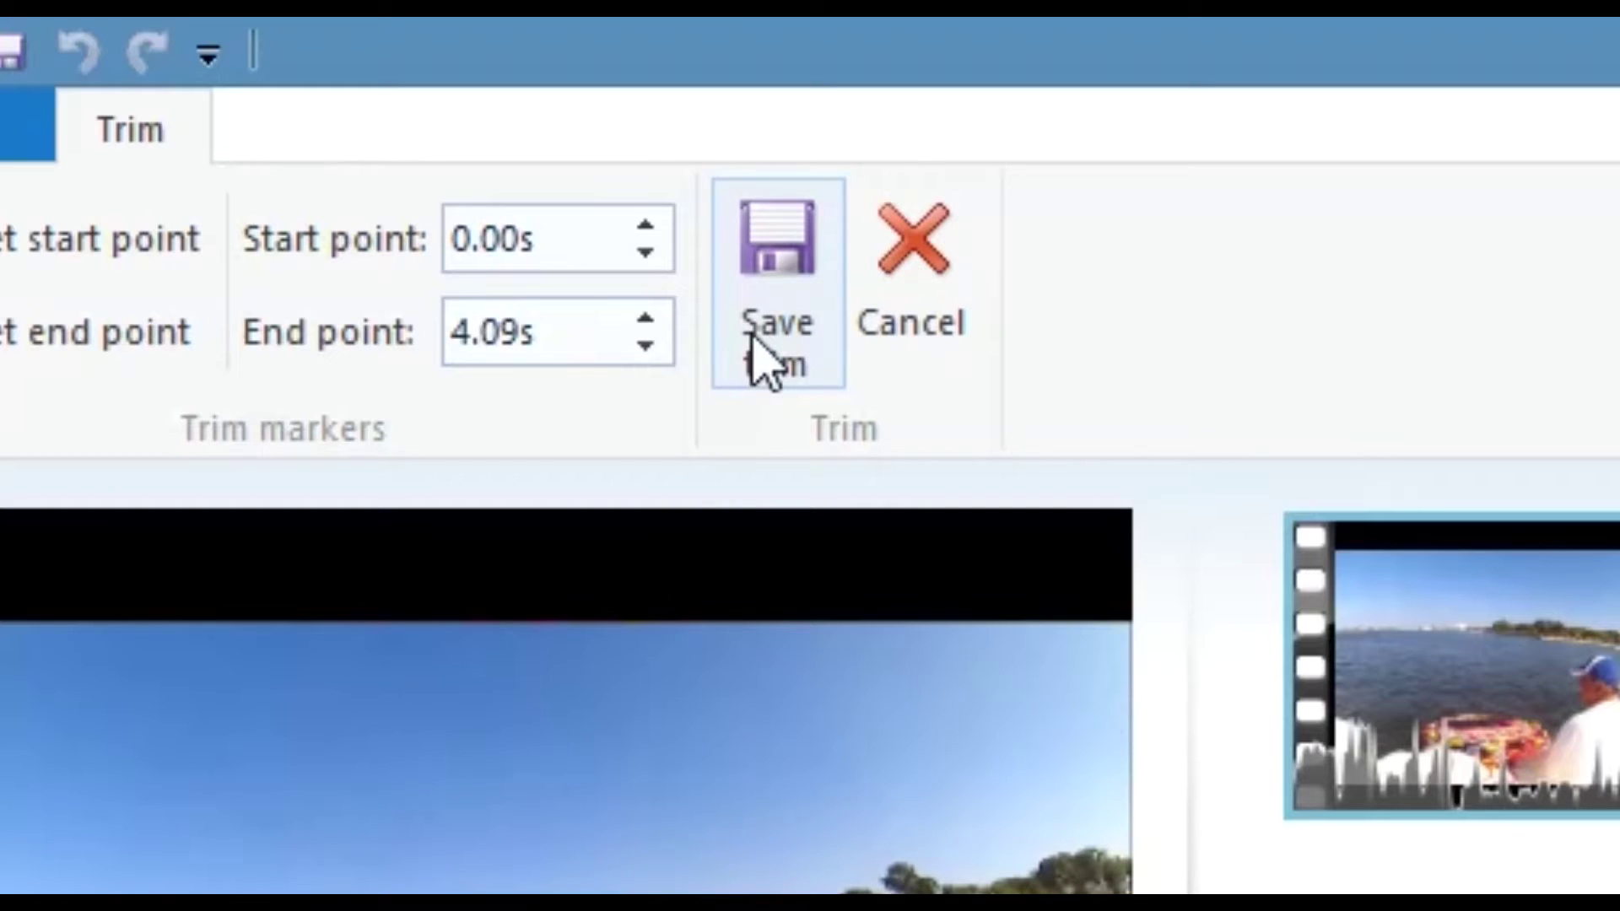
click(757, 344)
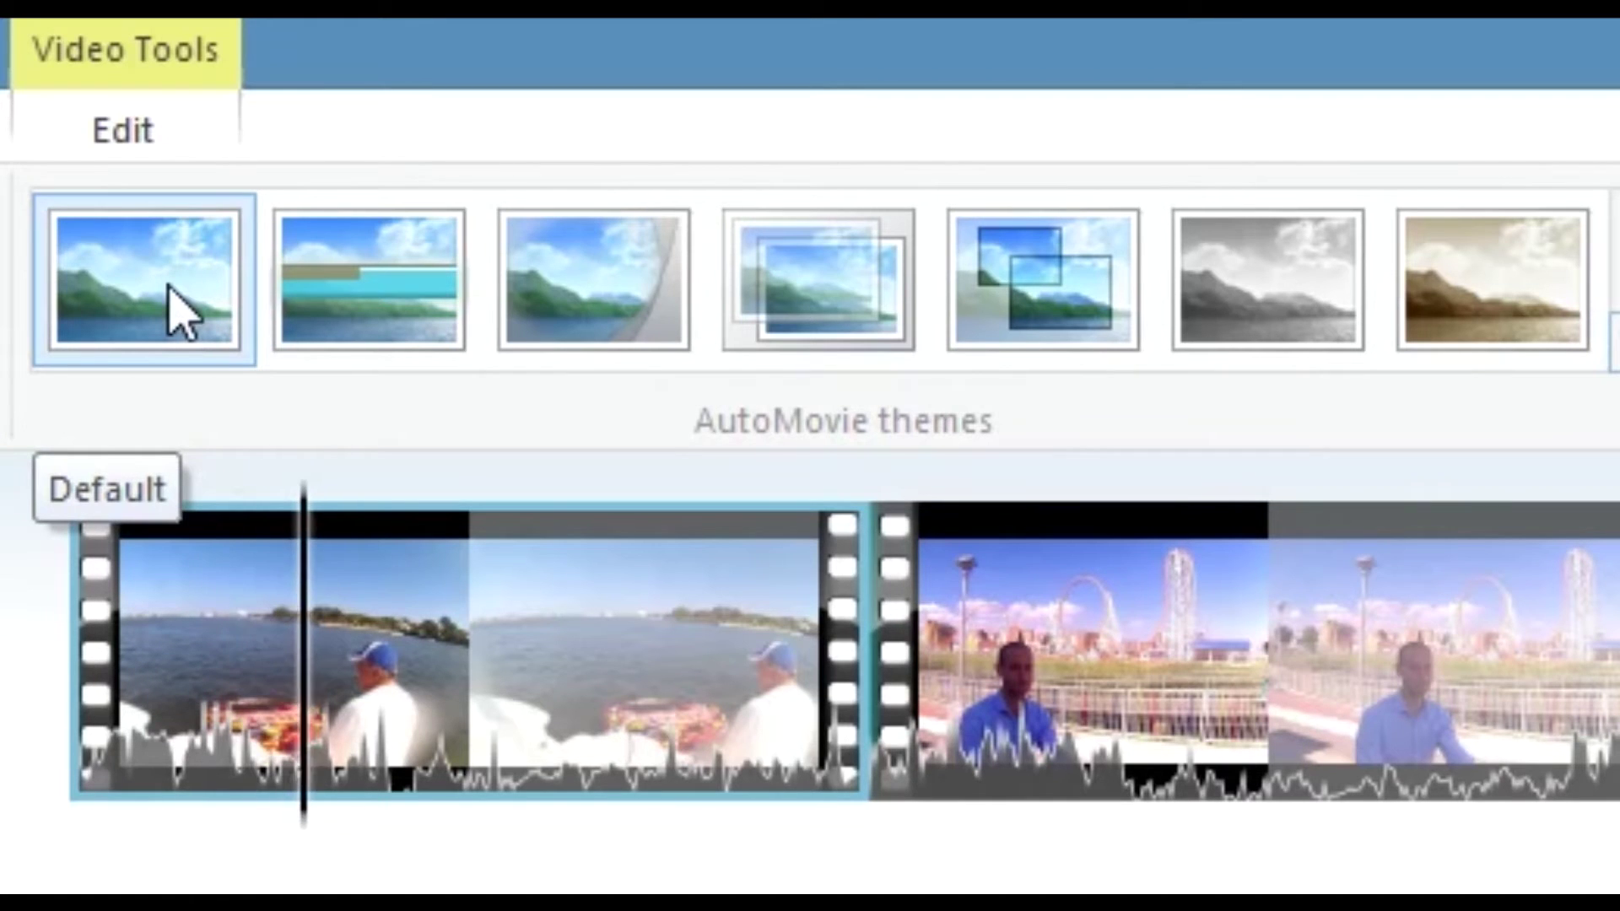
Step: Apply the Default AutoMovie theme, then undo to remove its My Movie title clip
click(202, 316)
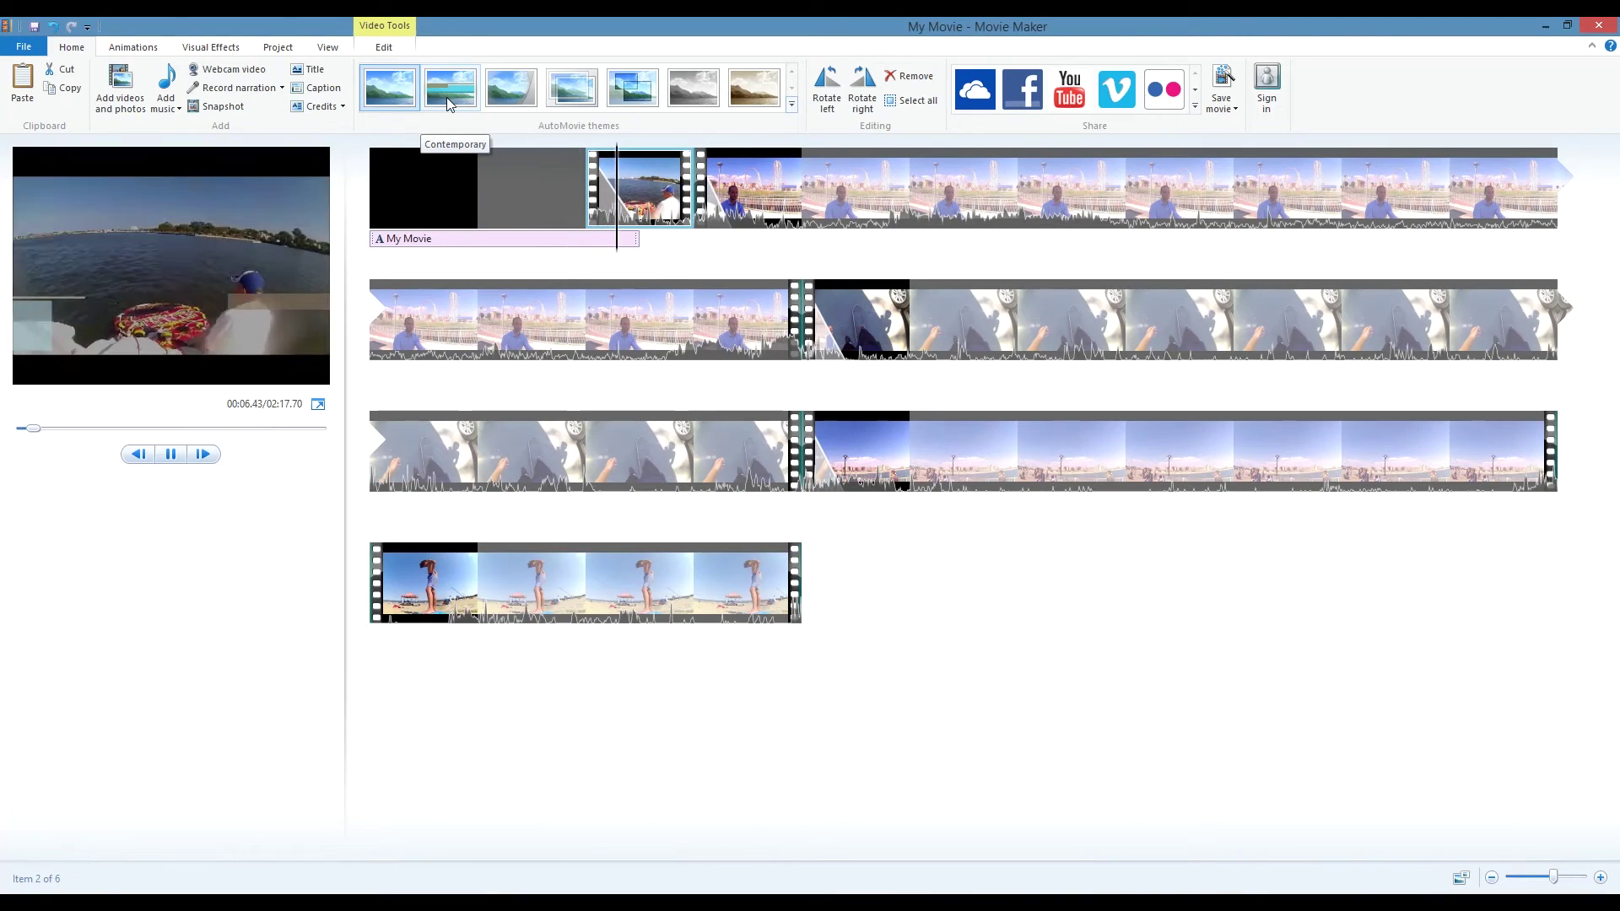
key(ctrl+z)
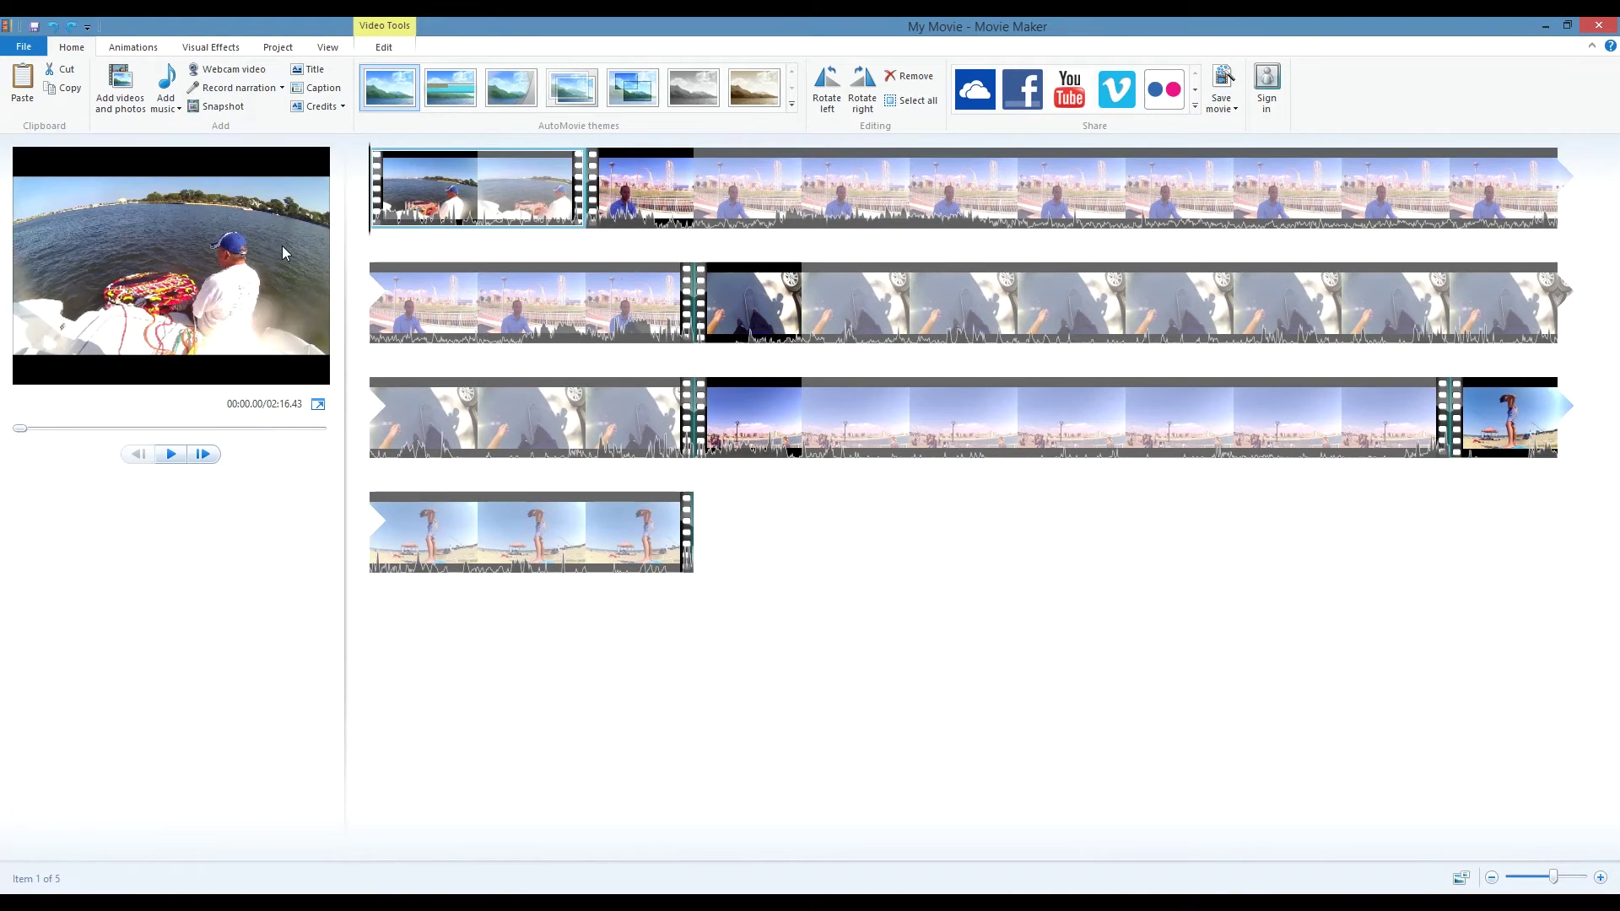
Step: Give clip 2 a Crossfade transition and clip 4 a shape wipe transition
click(150, 49)
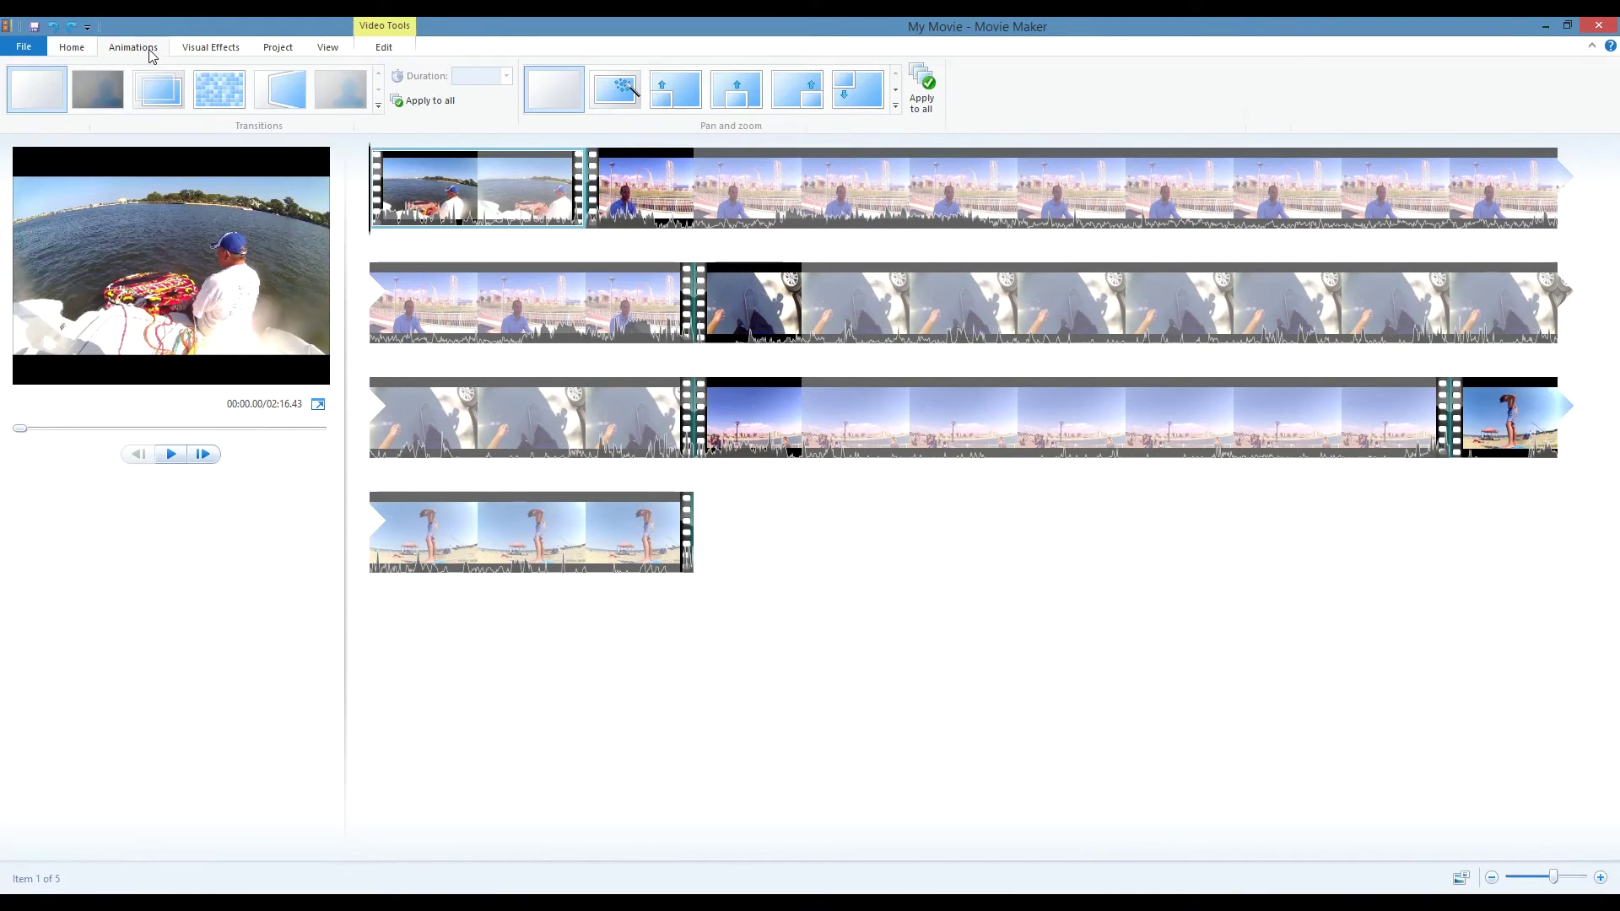
click(651, 217)
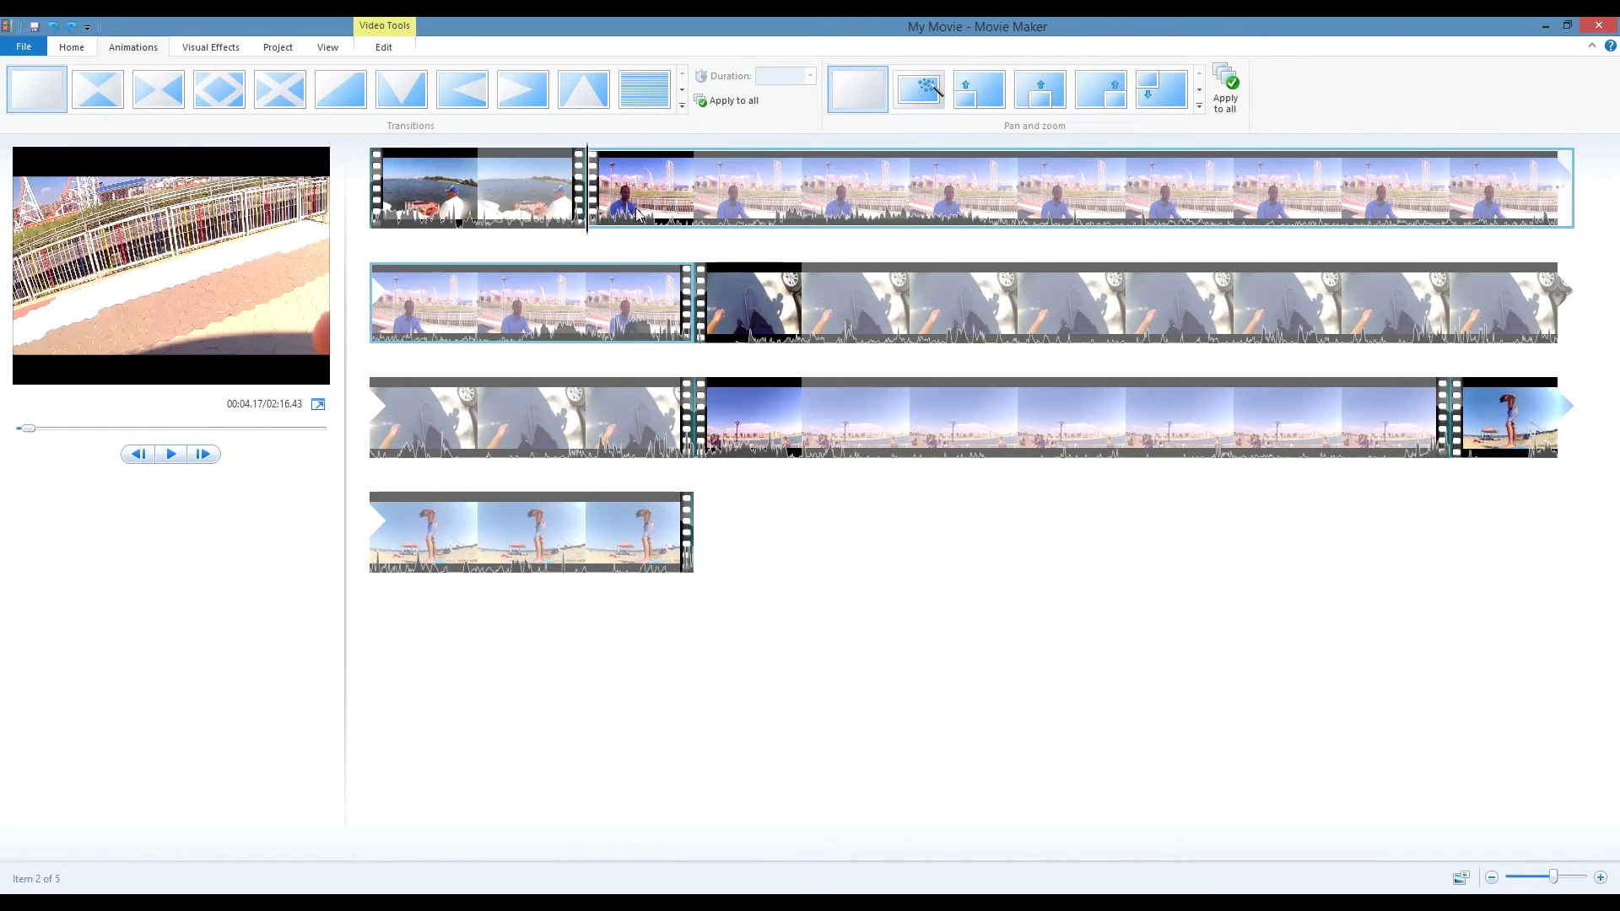
click(98, 97)
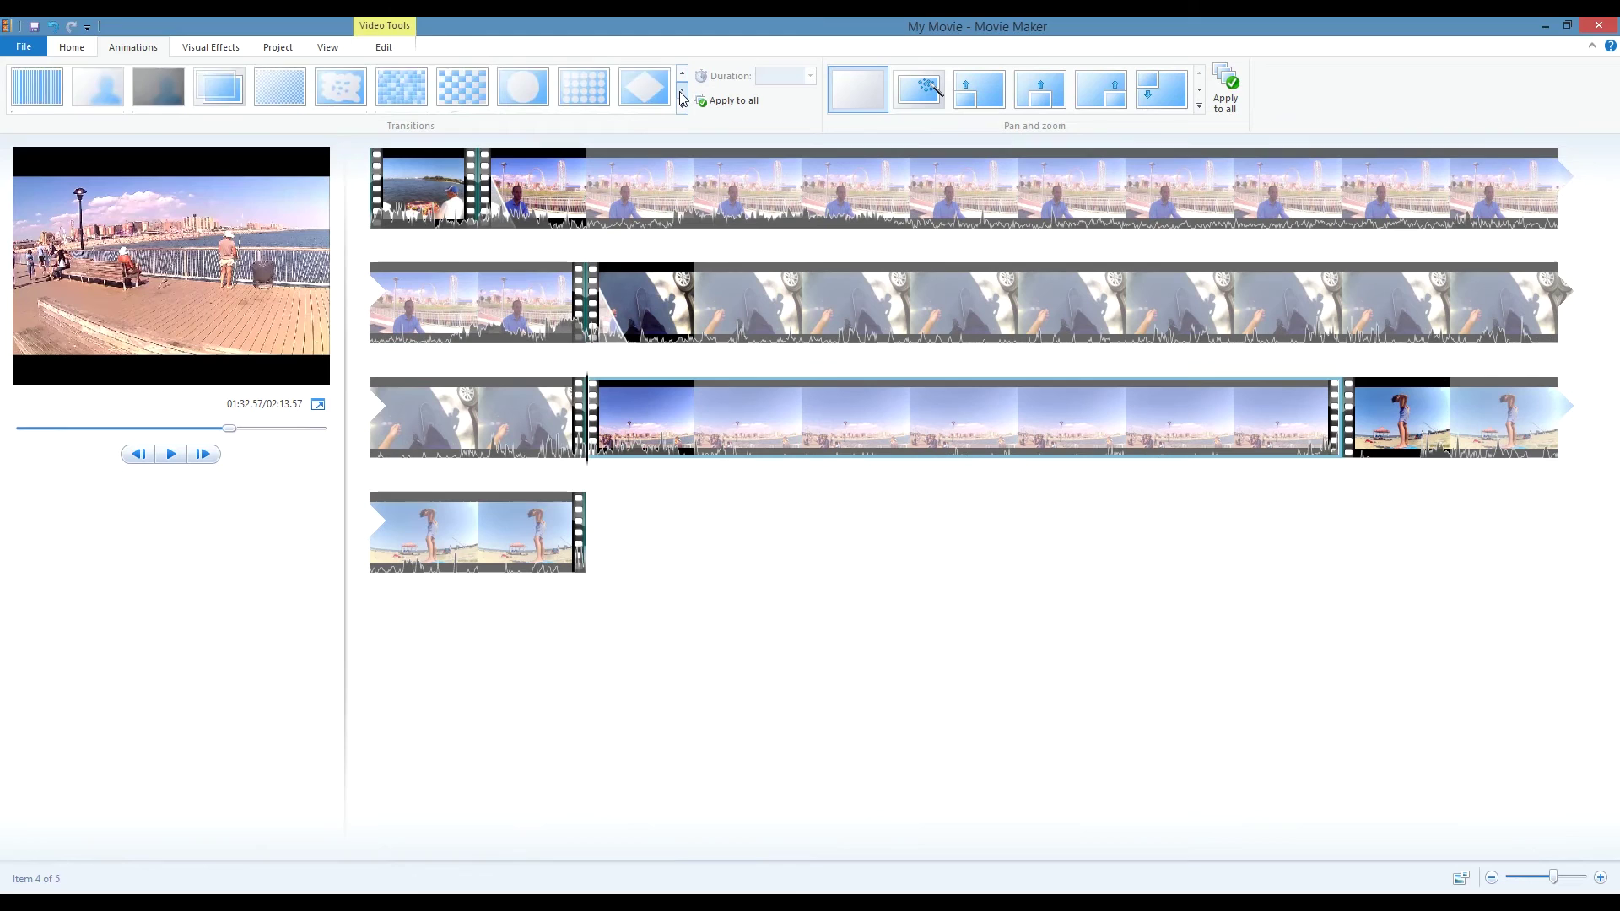
click(682, 95)
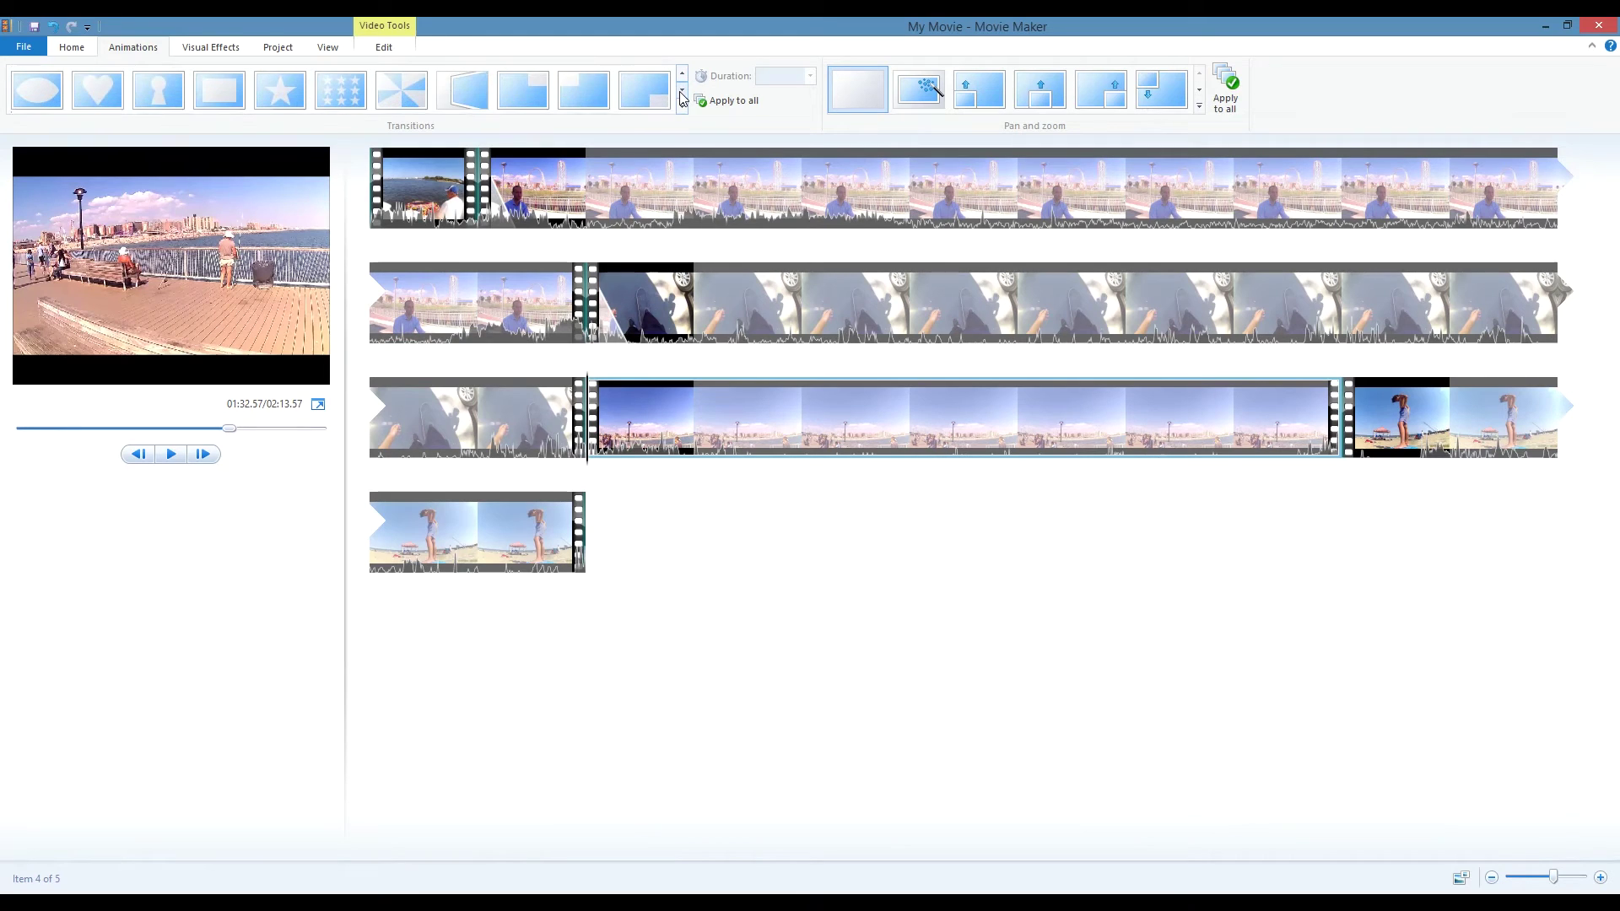
click(342, 102)
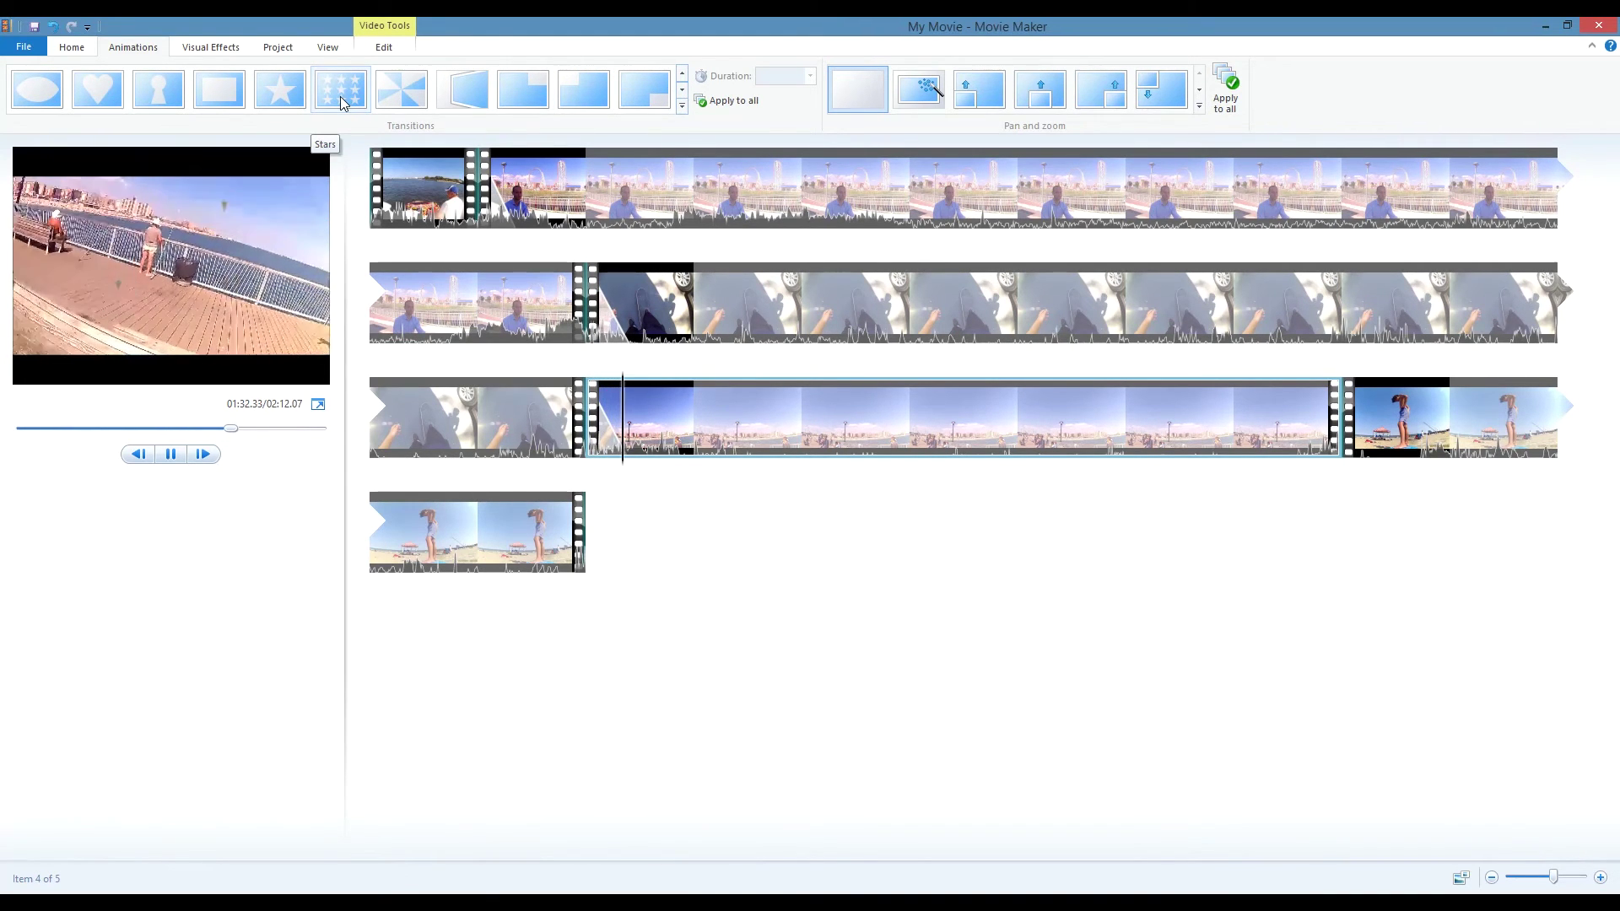
click(523, 89)
Step: Preview visual effects on the second clip, then select the third clip
click(217, 52)
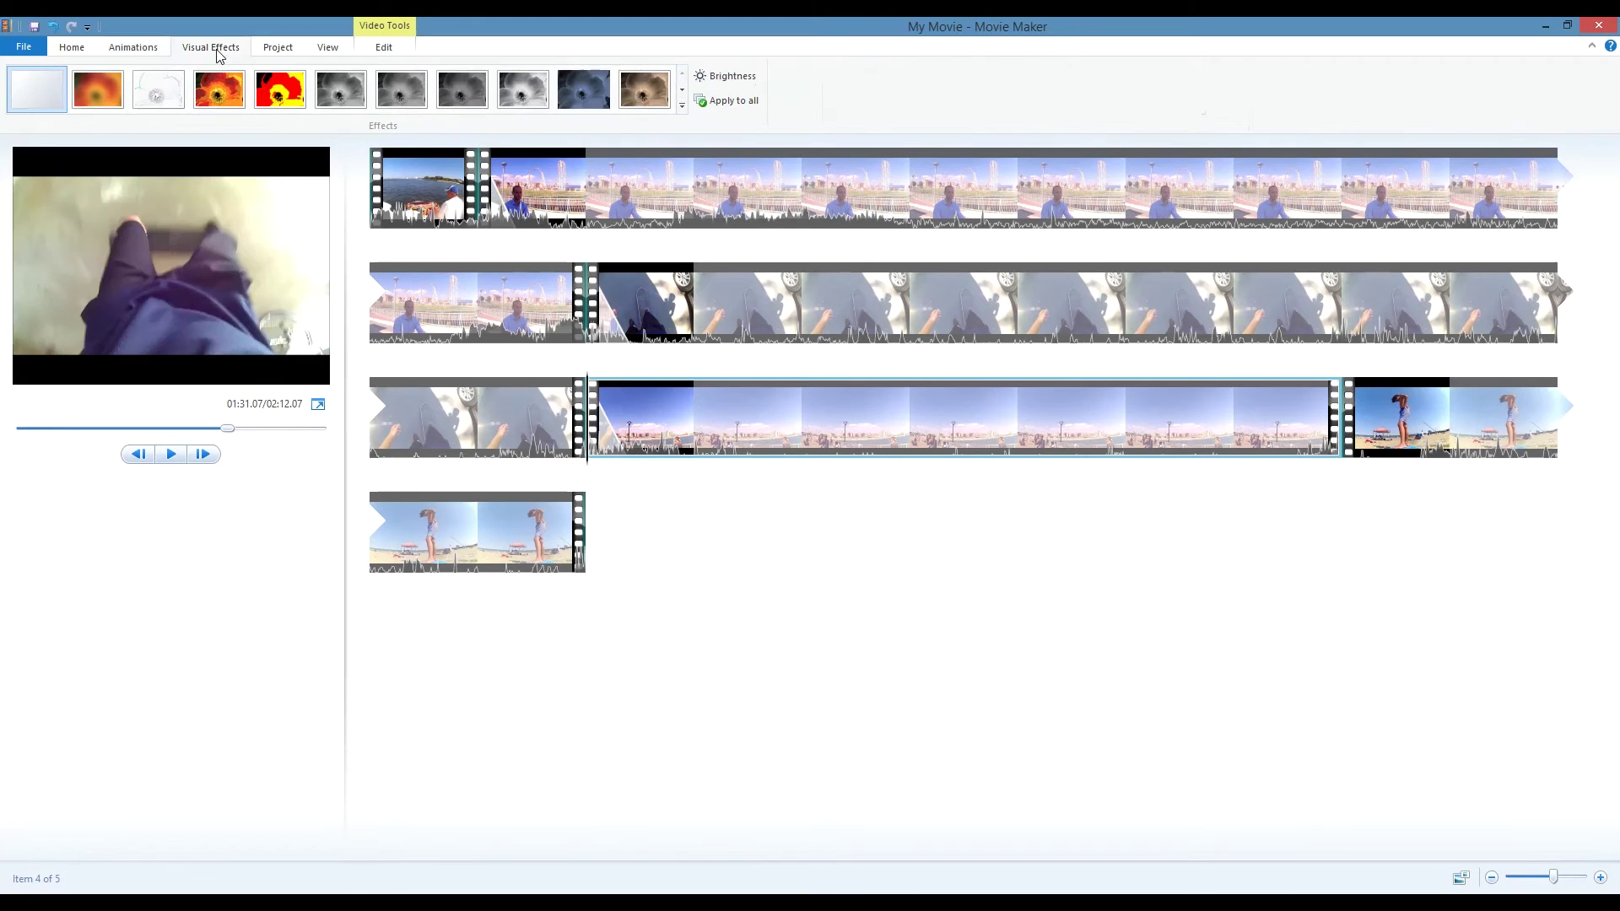
click(553, 205)
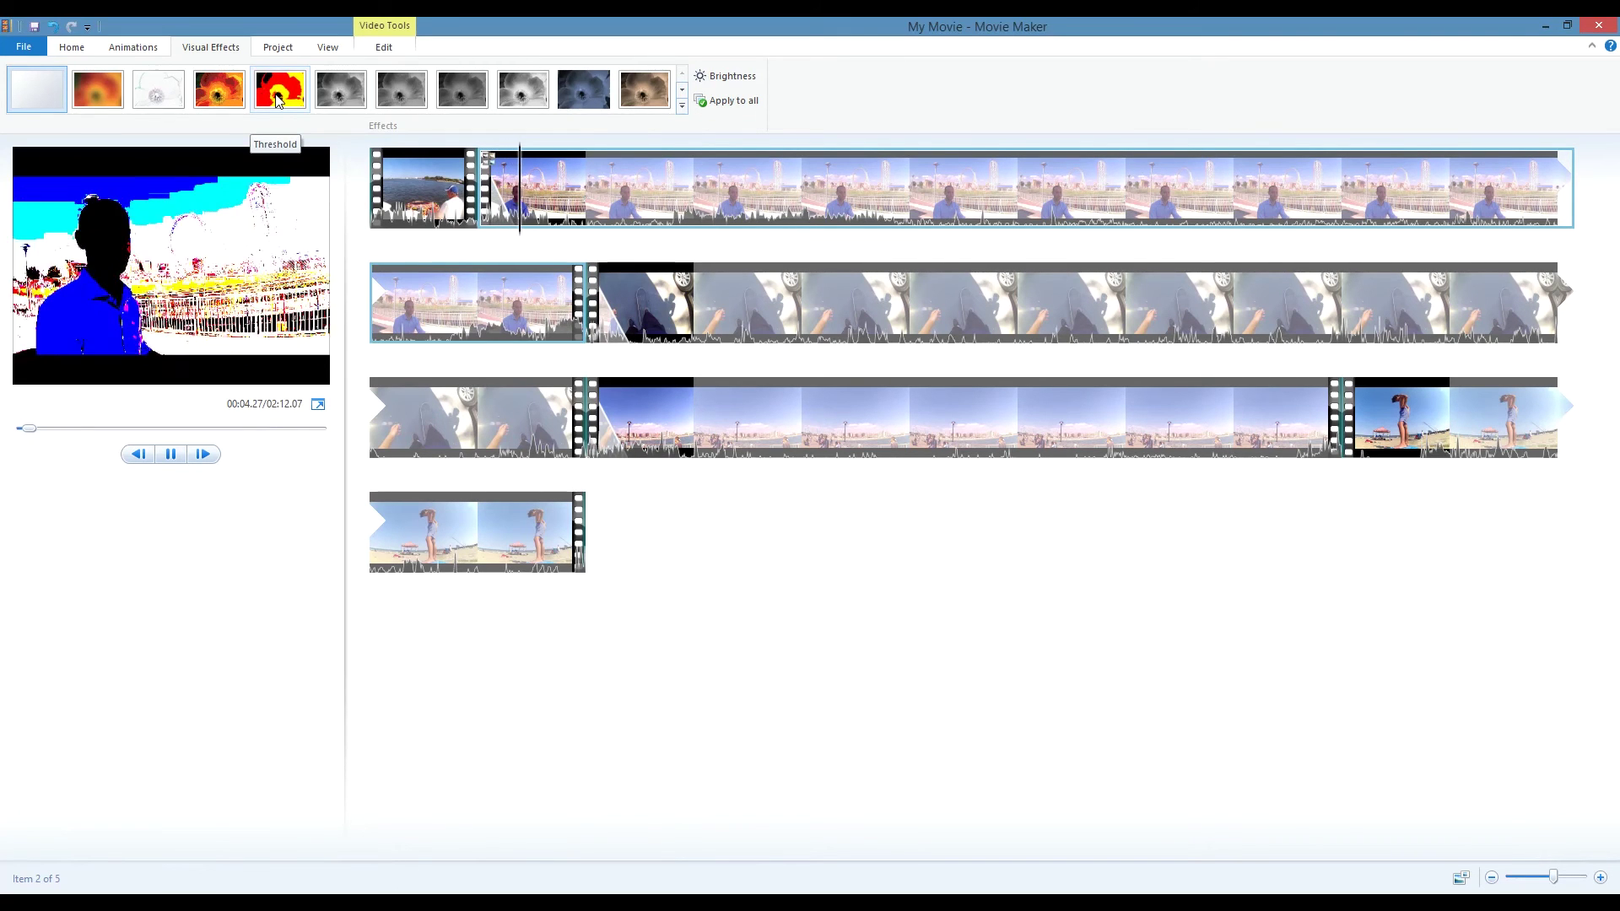
double_click(695, 303)
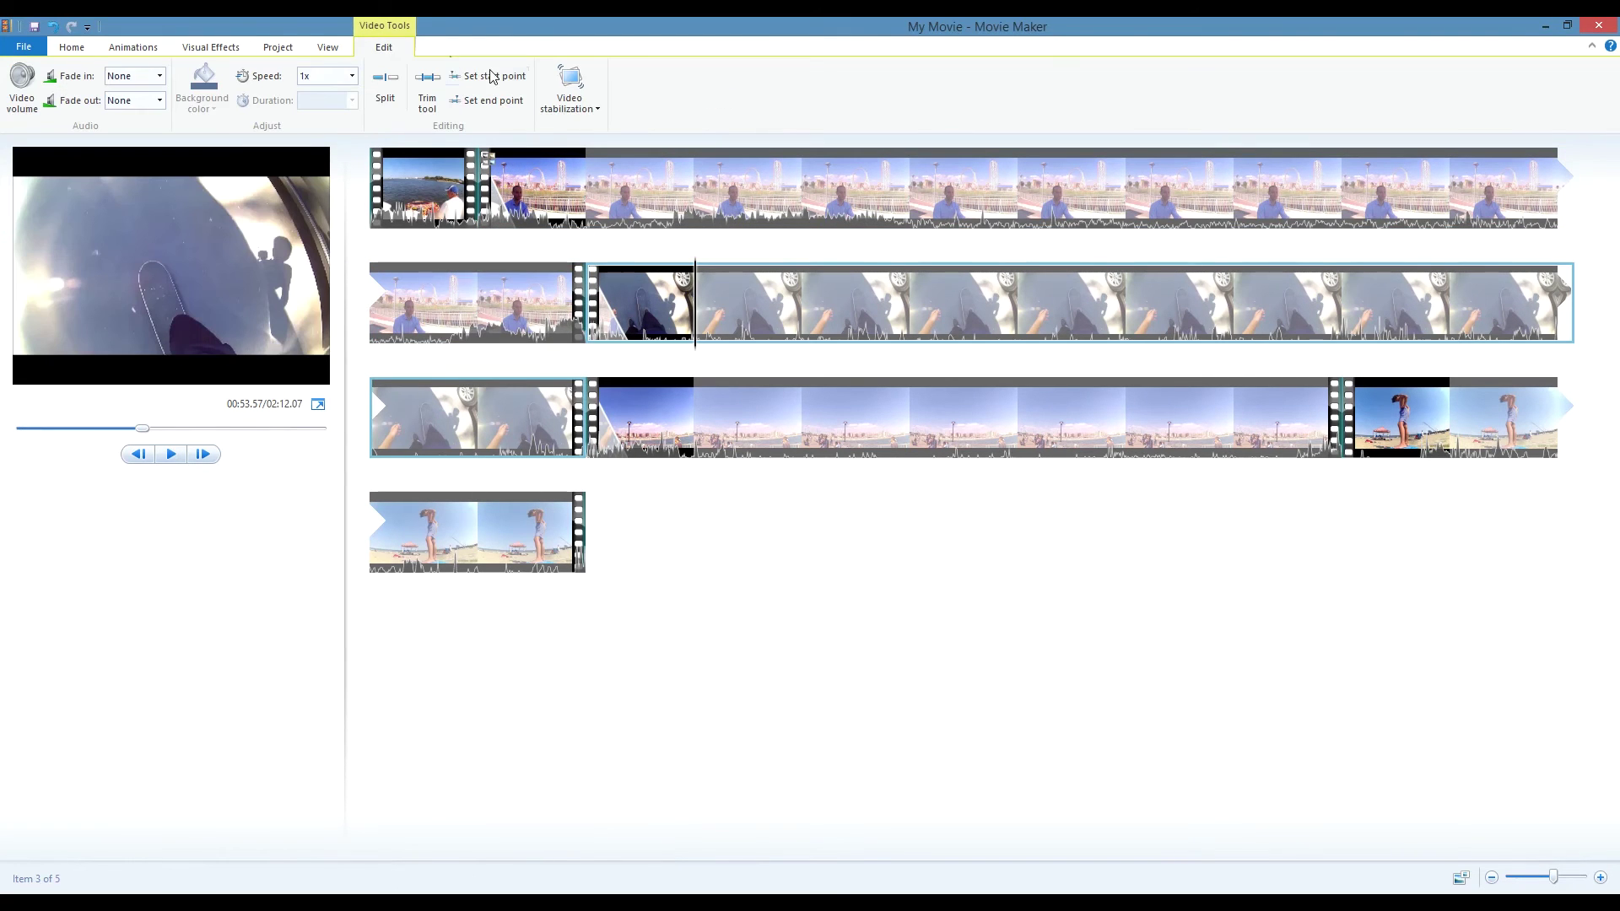
Step: Stabilise the third clip with high anti-shake and wobble correction and slow it to 0.5x
click(568, 102)
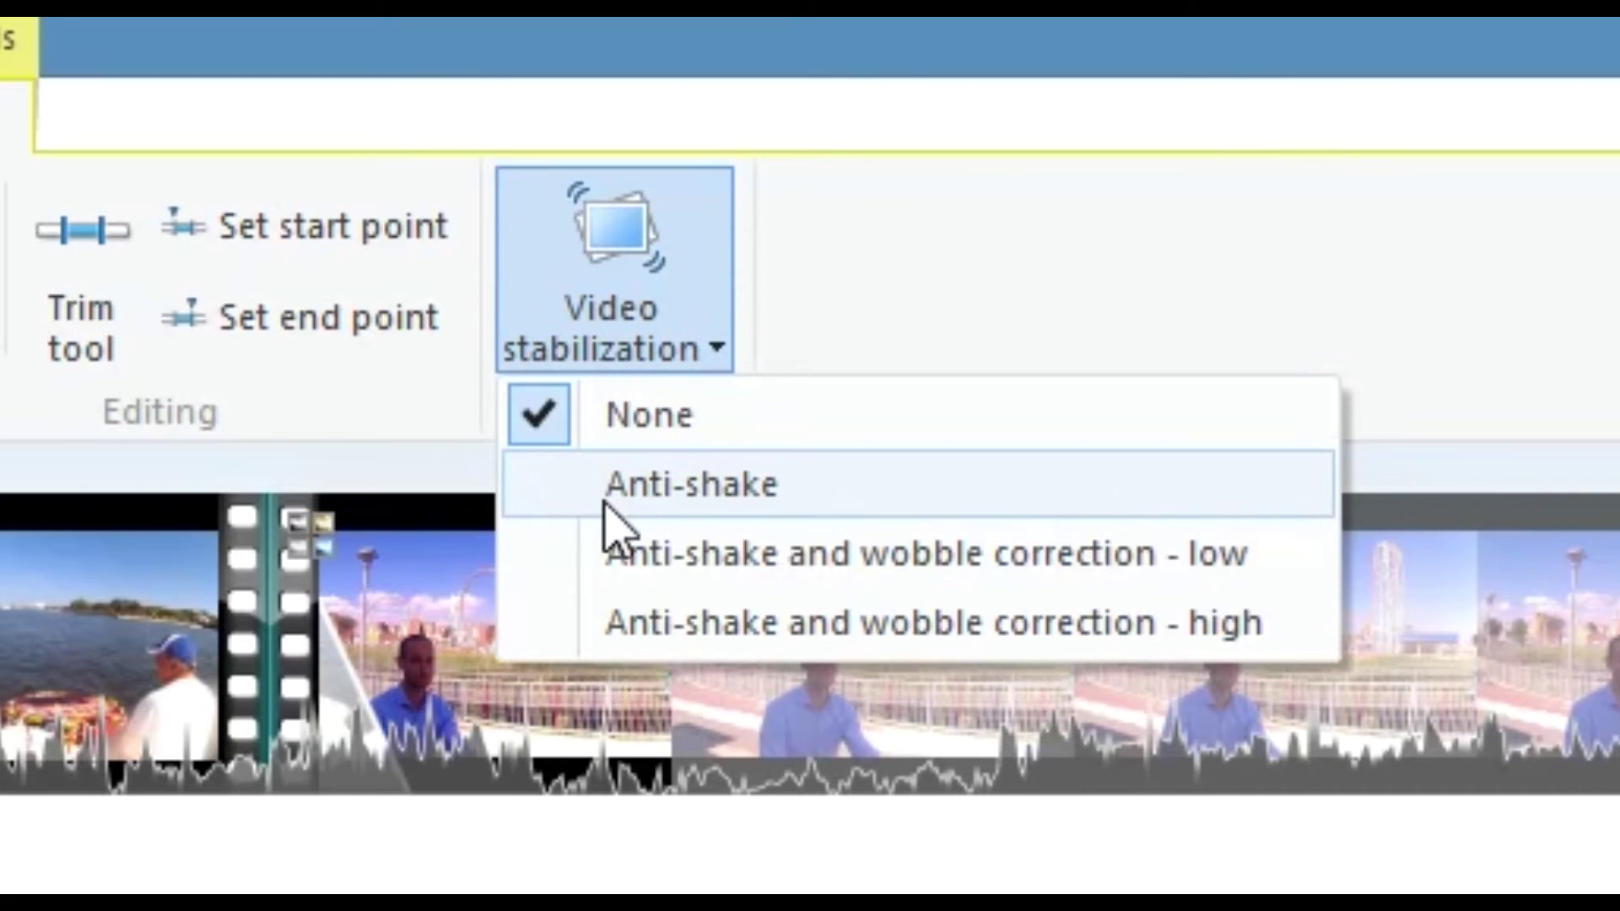
click(608, 626)
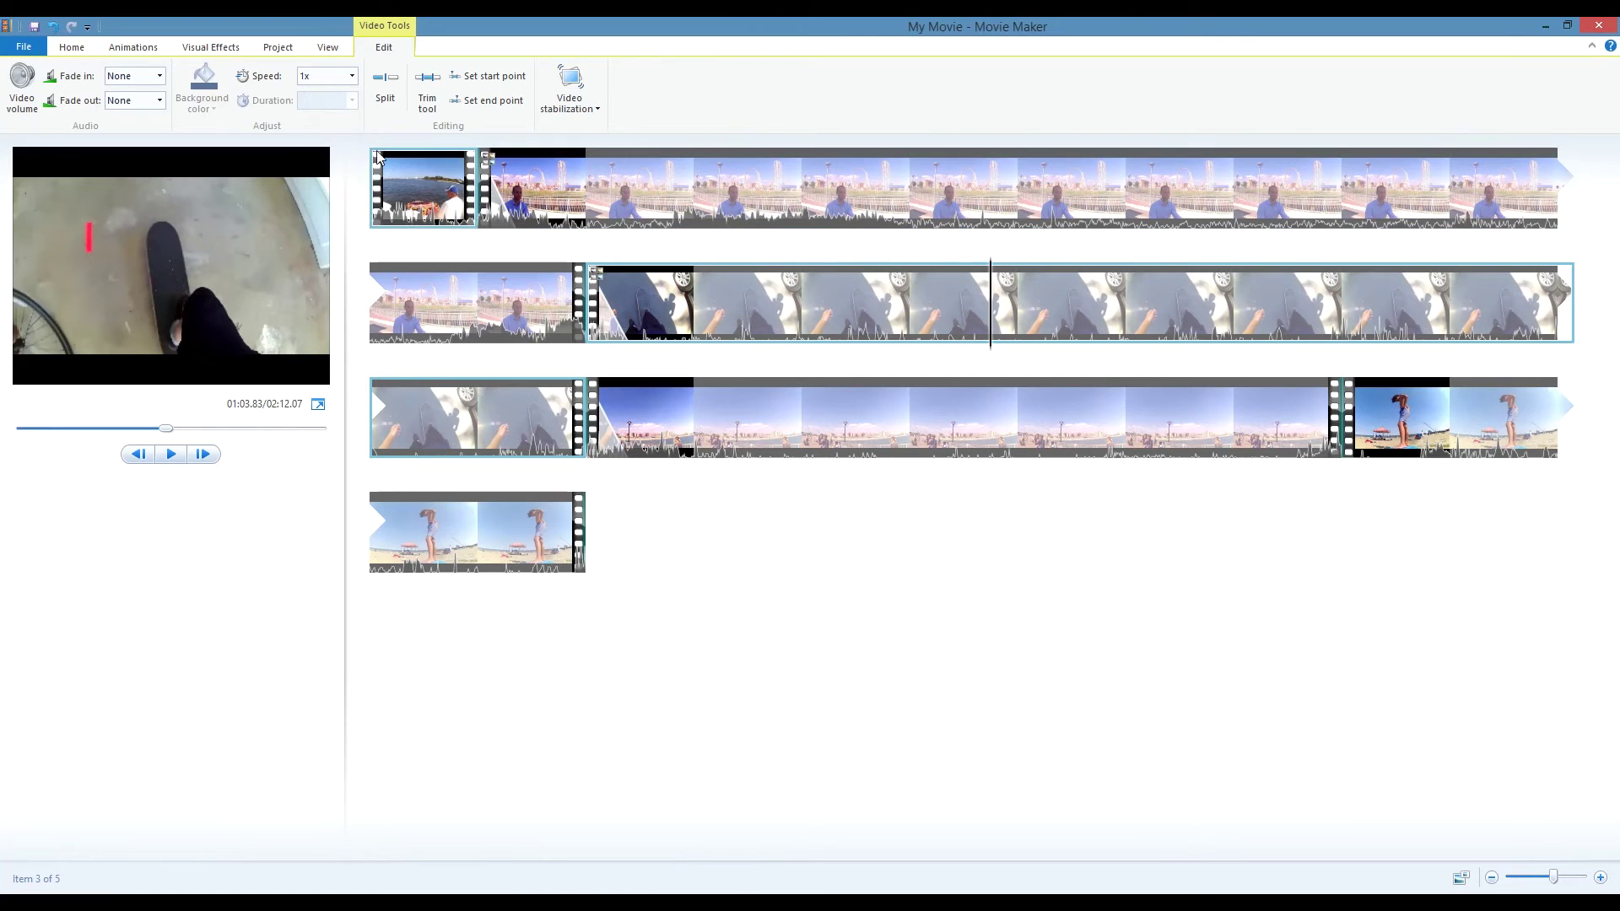
click(352, 76)
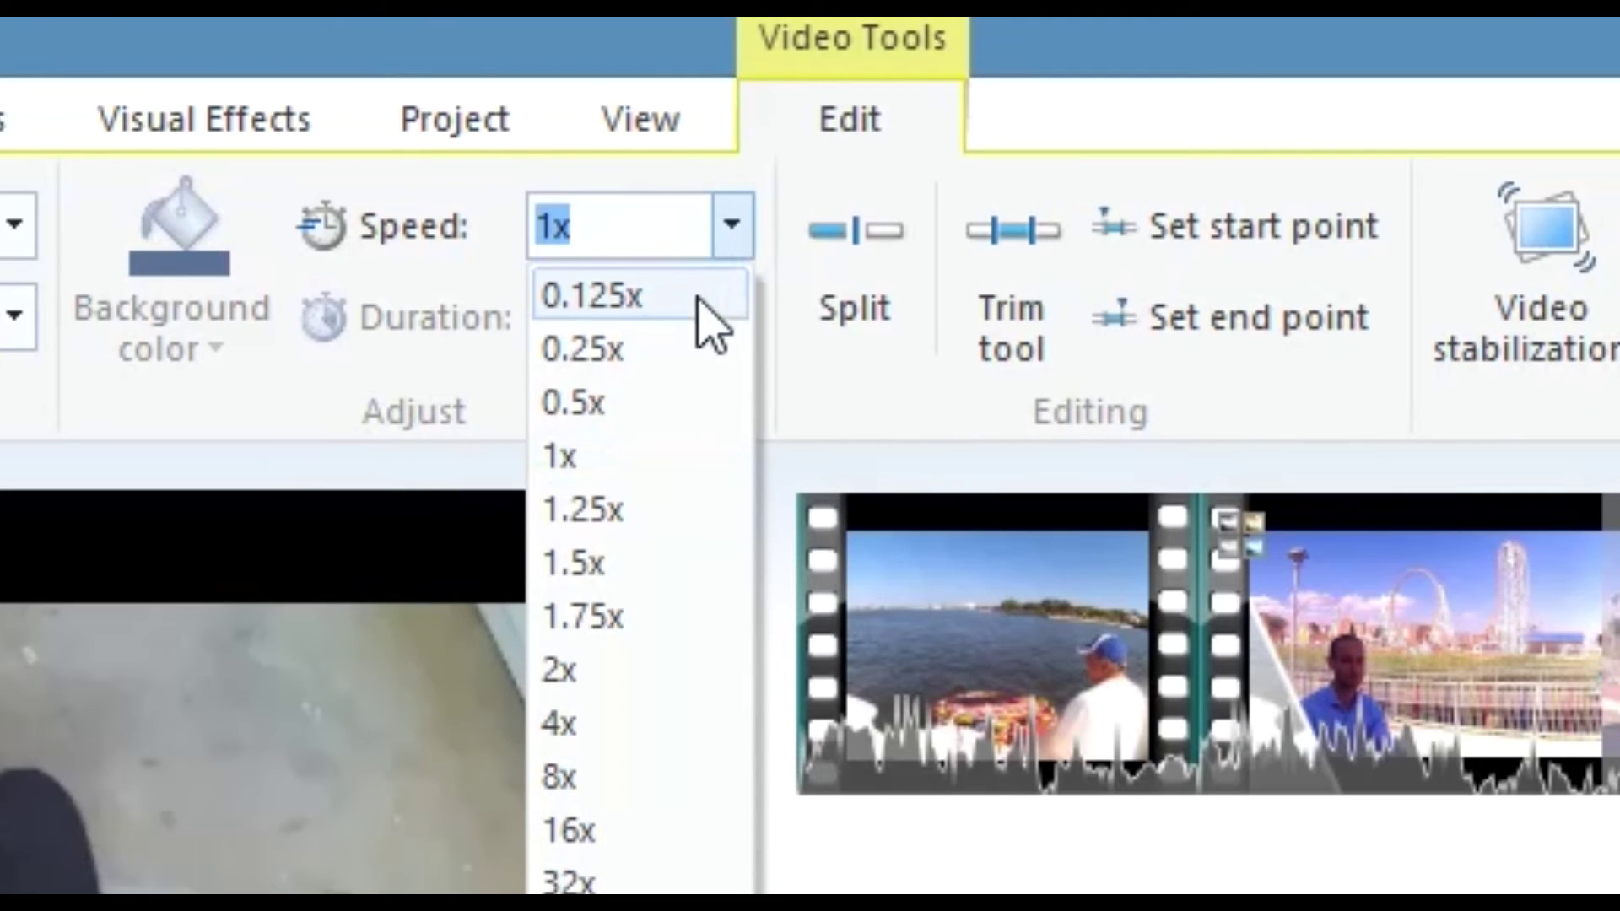
click(675, 403)
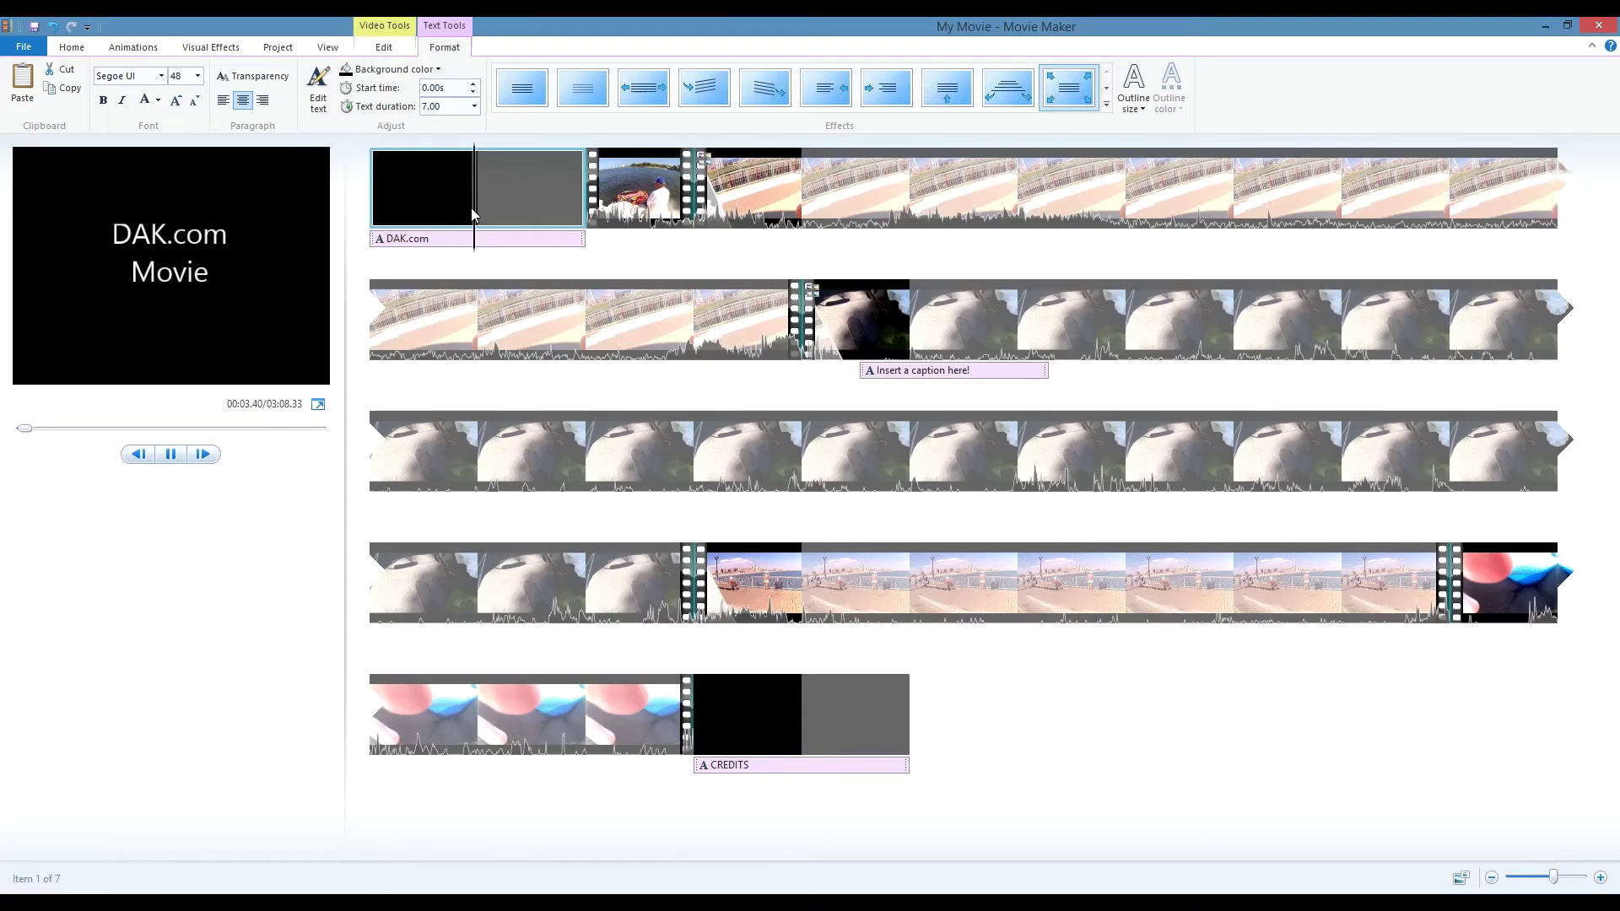
click(24, 47)
Step: Save the movie with the YouTube setting as the MP4 file DAKVideo
mouse_move(49, 263)
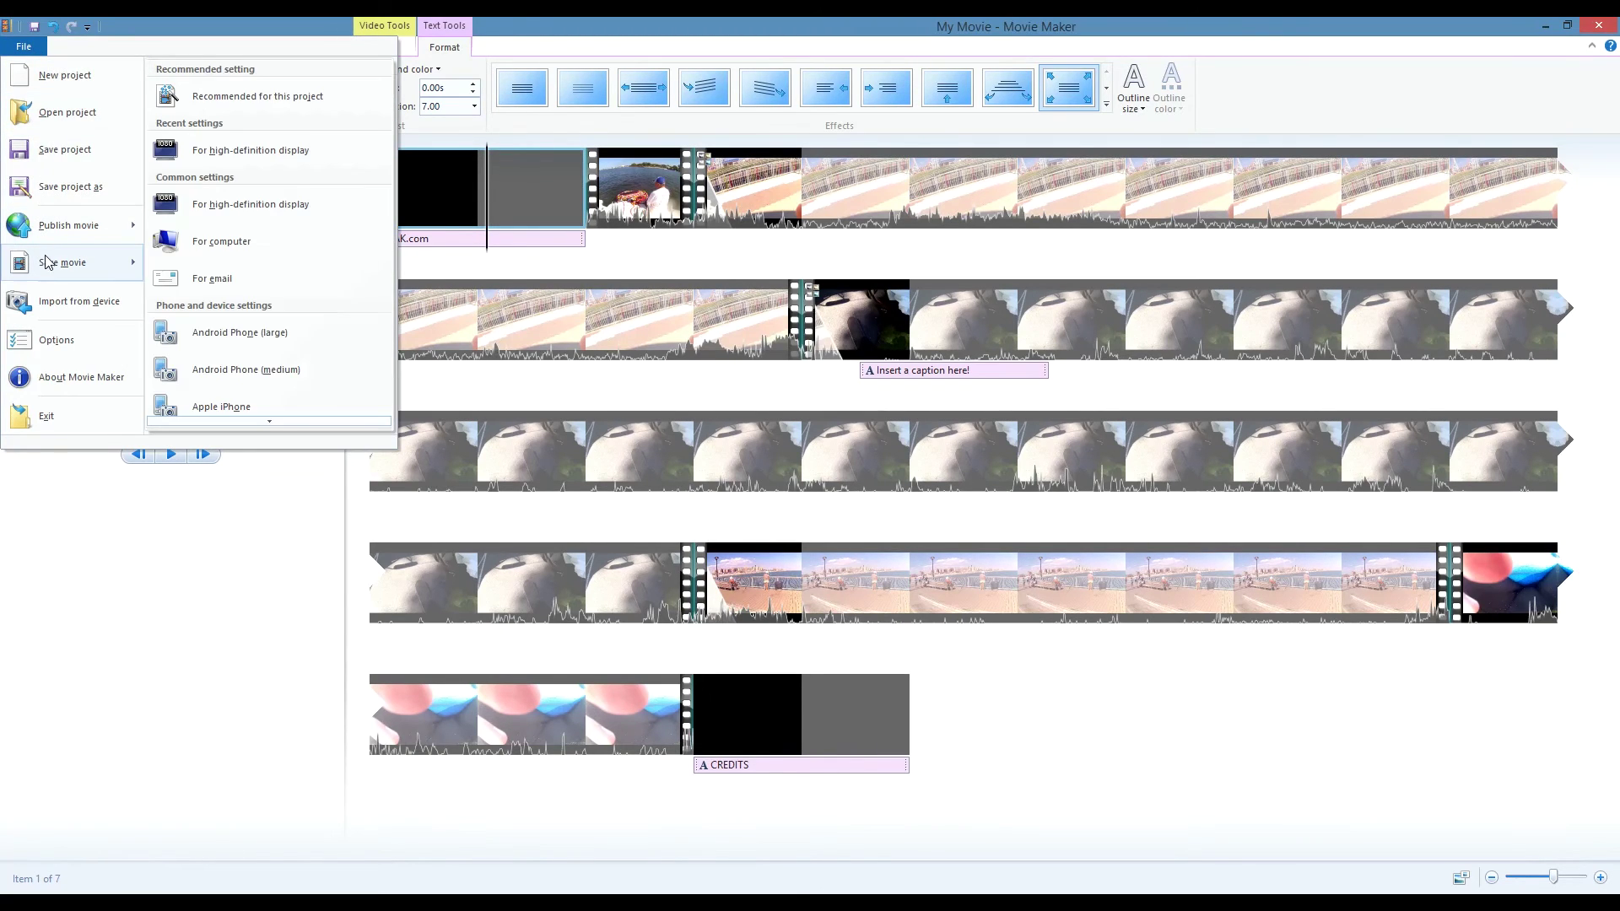
scroll(320, 300, down, 1)
scroll(320, 301, down, 6)
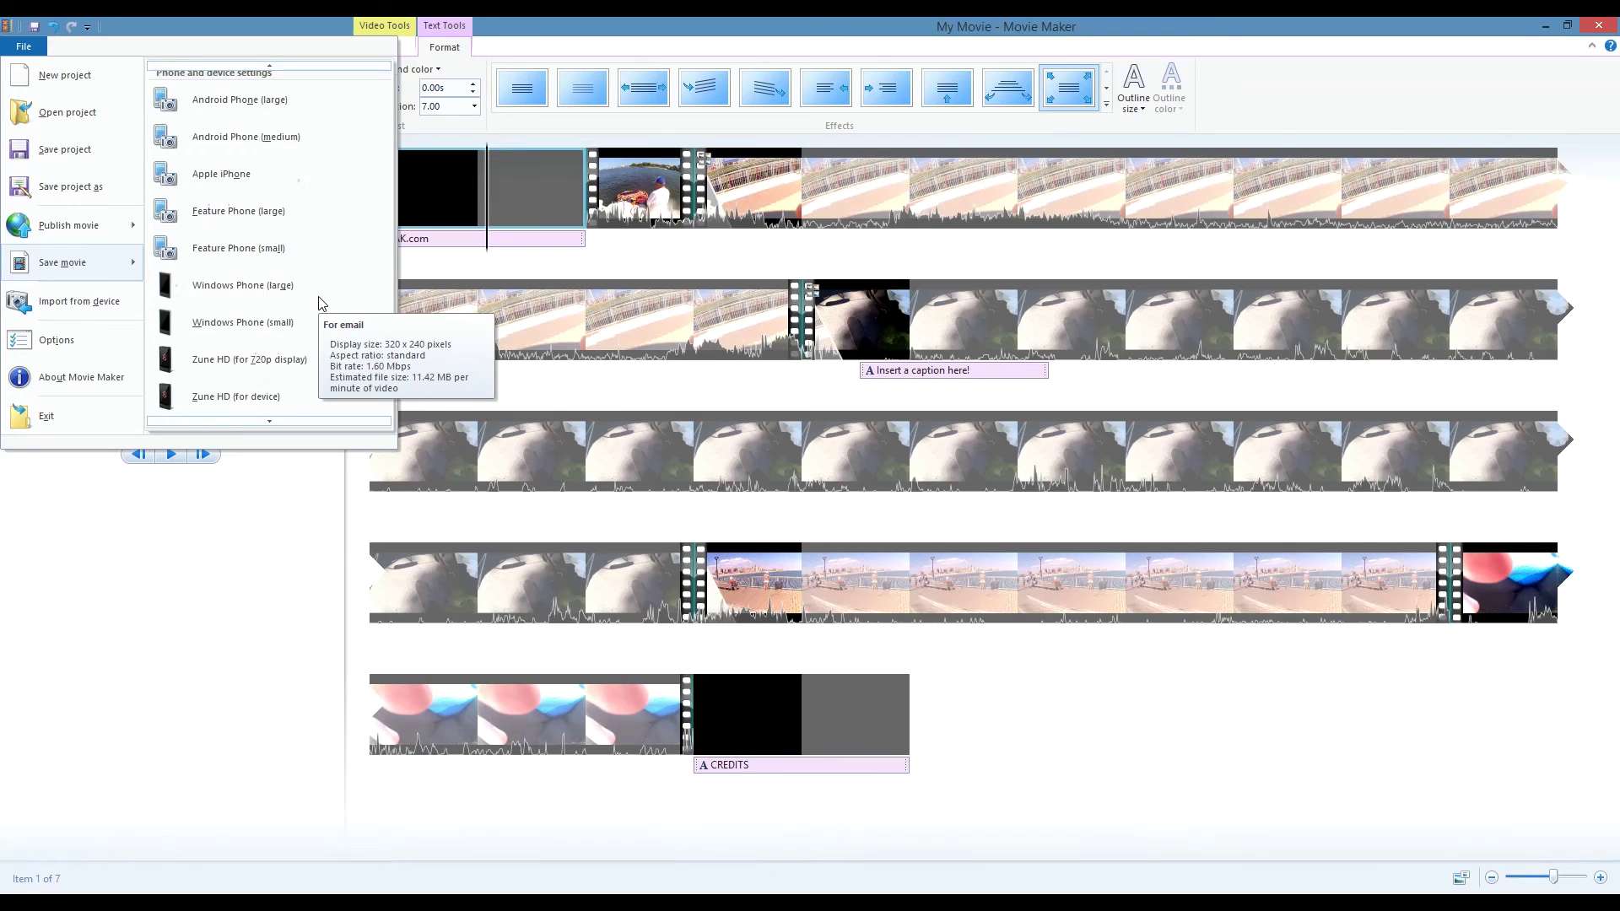
scroll(320, 305, down, 6)
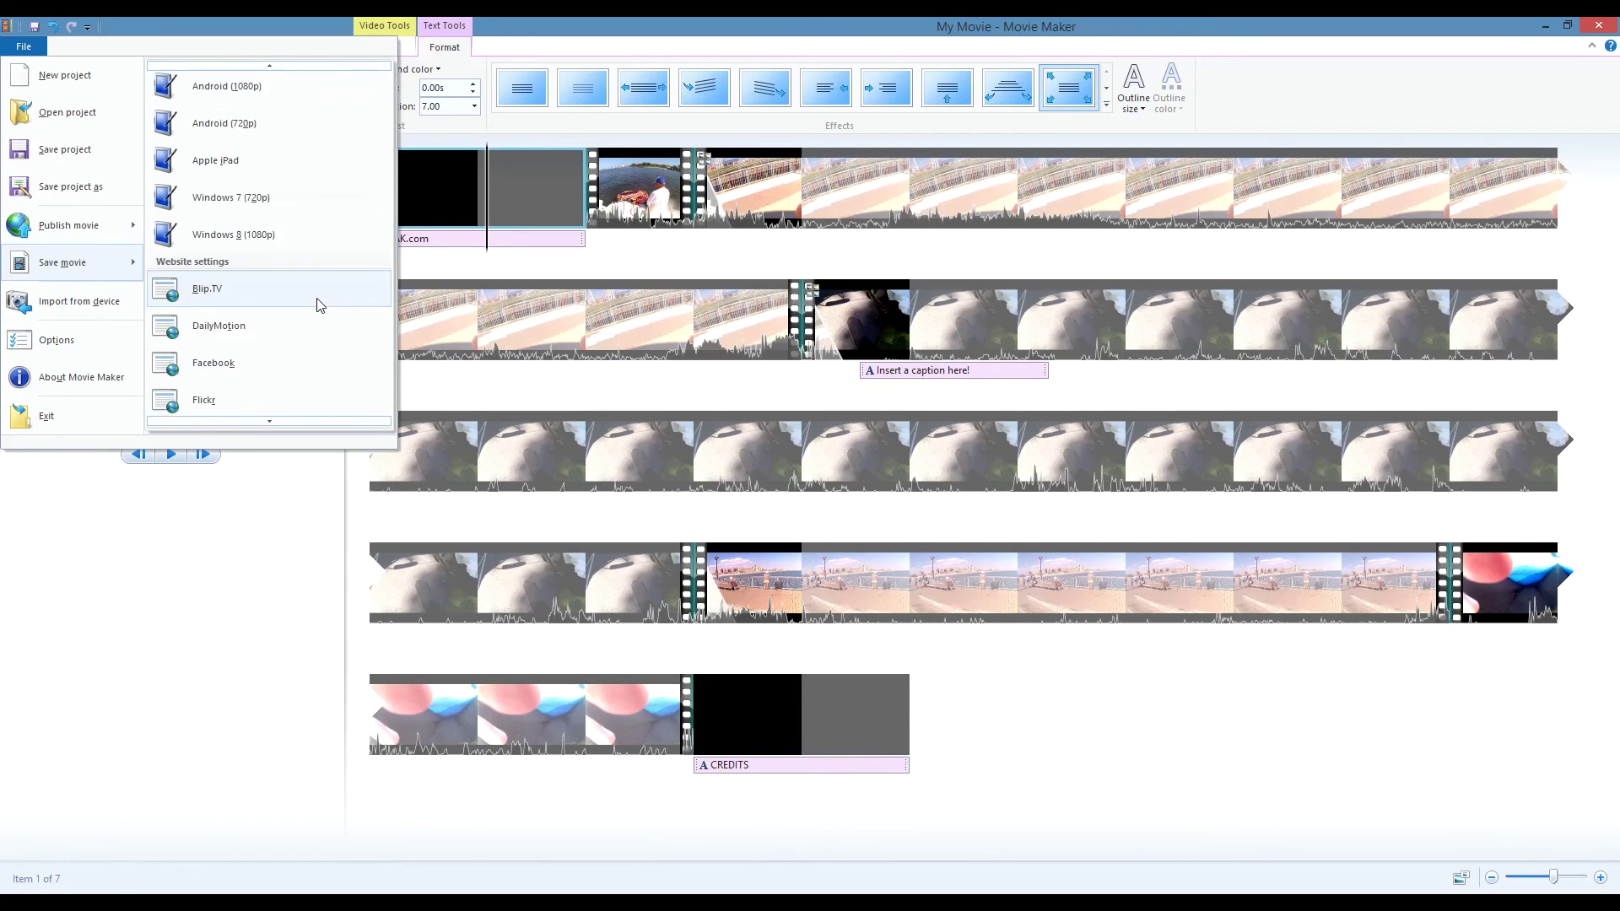
click(264, 301)
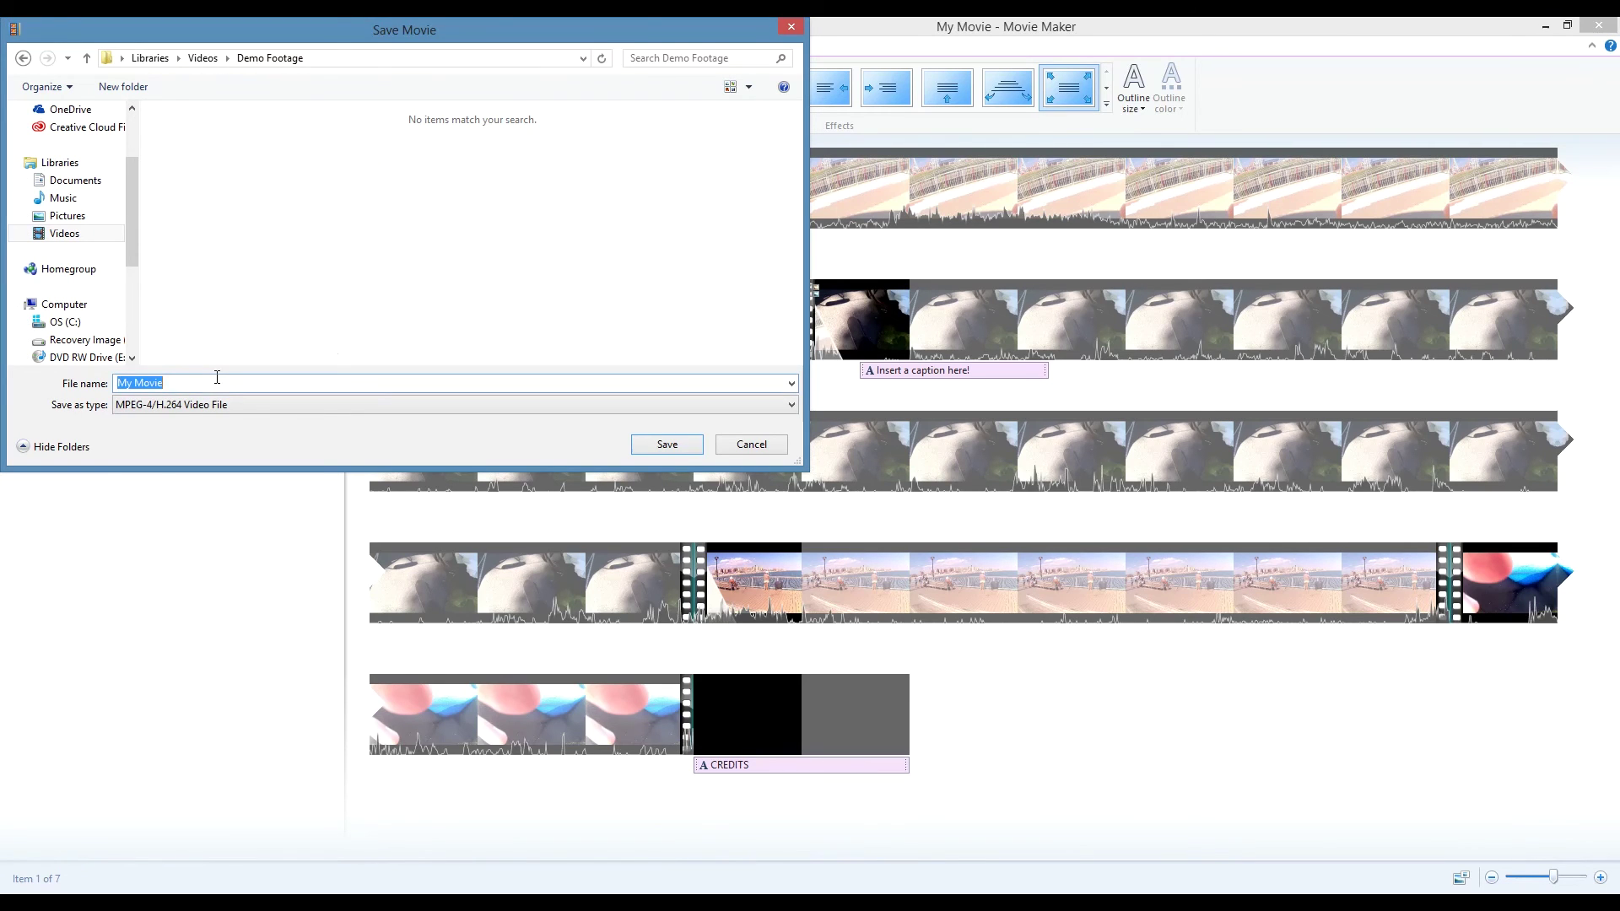
text(DAKVideo)
key(Return)
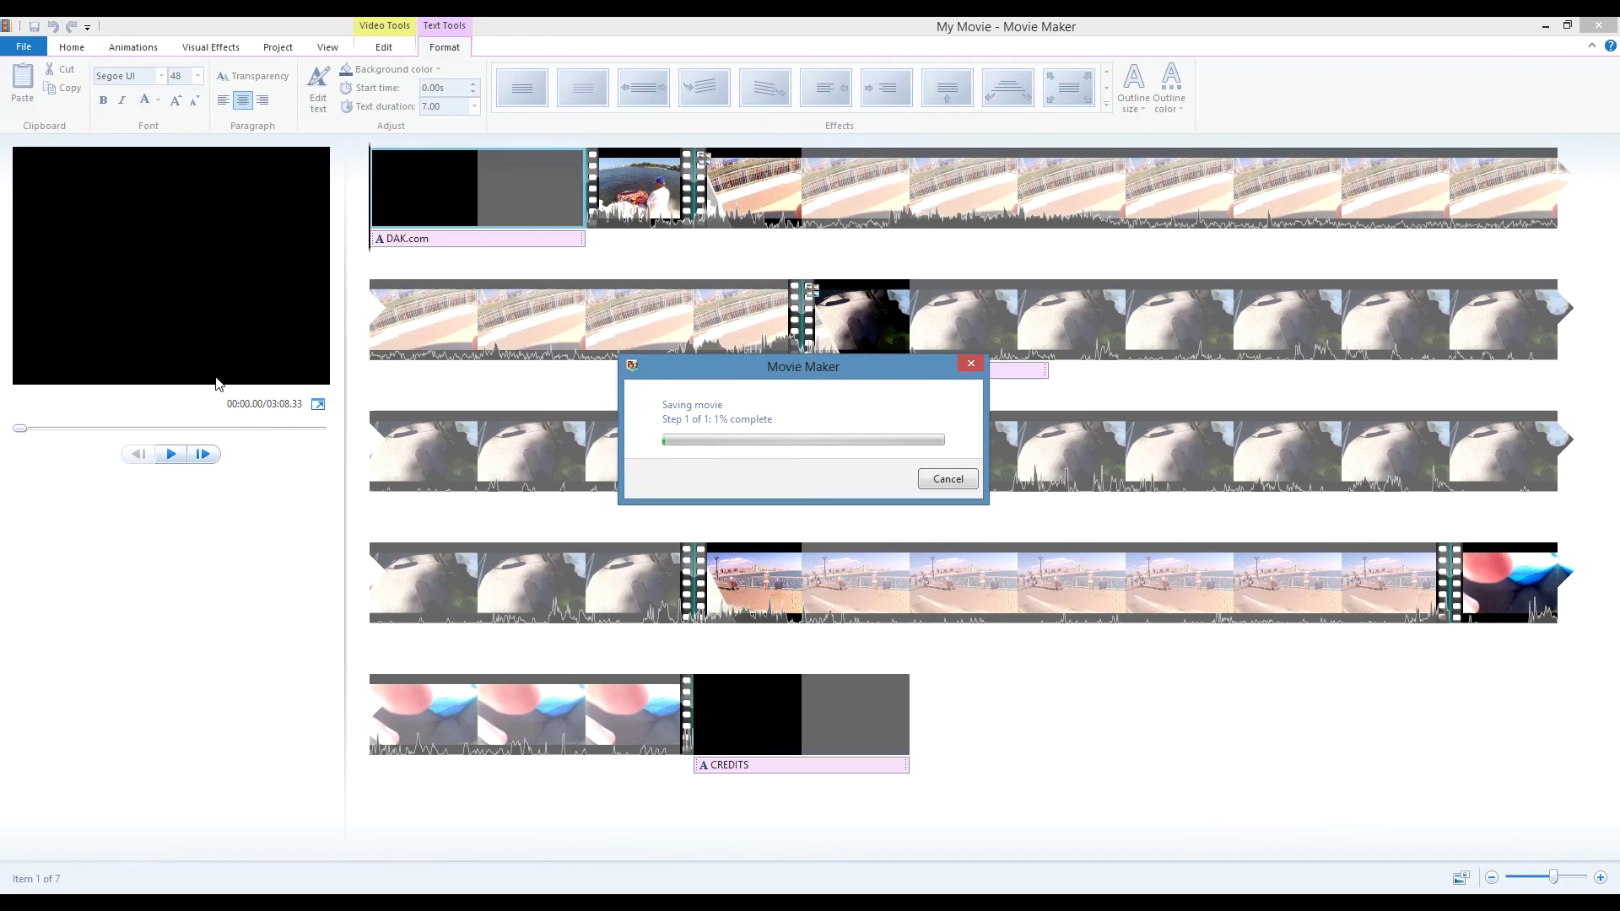